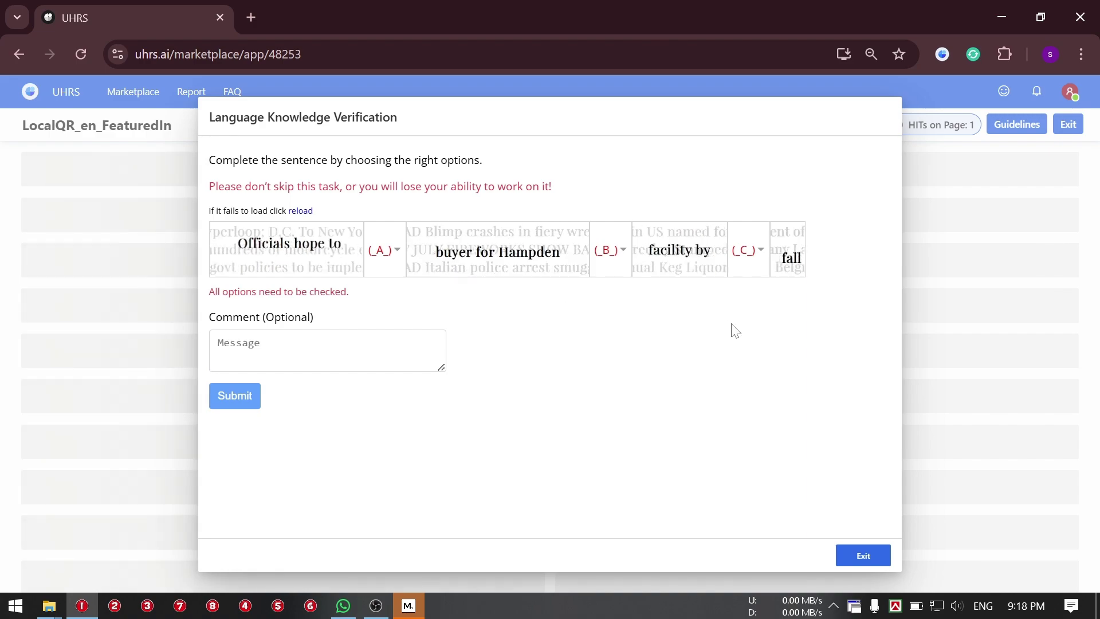
# Step: Open a new browser tab and begin a search query with the verification sentence's opening words, "officials hope to"
pyautogui.click(251, 18)
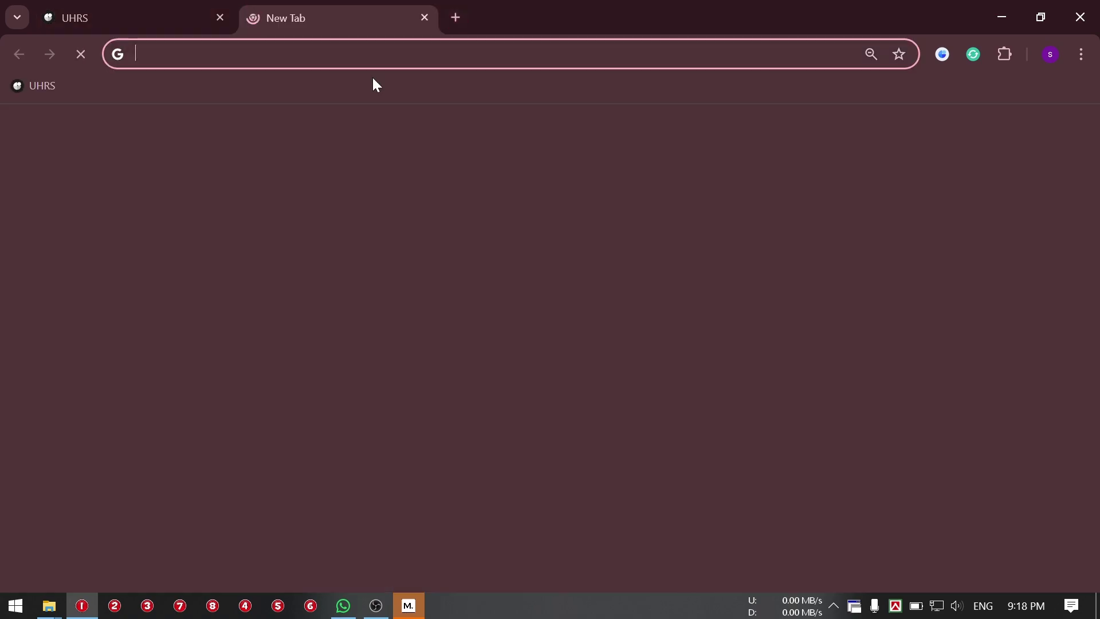
pyautogui.click(252, 55)
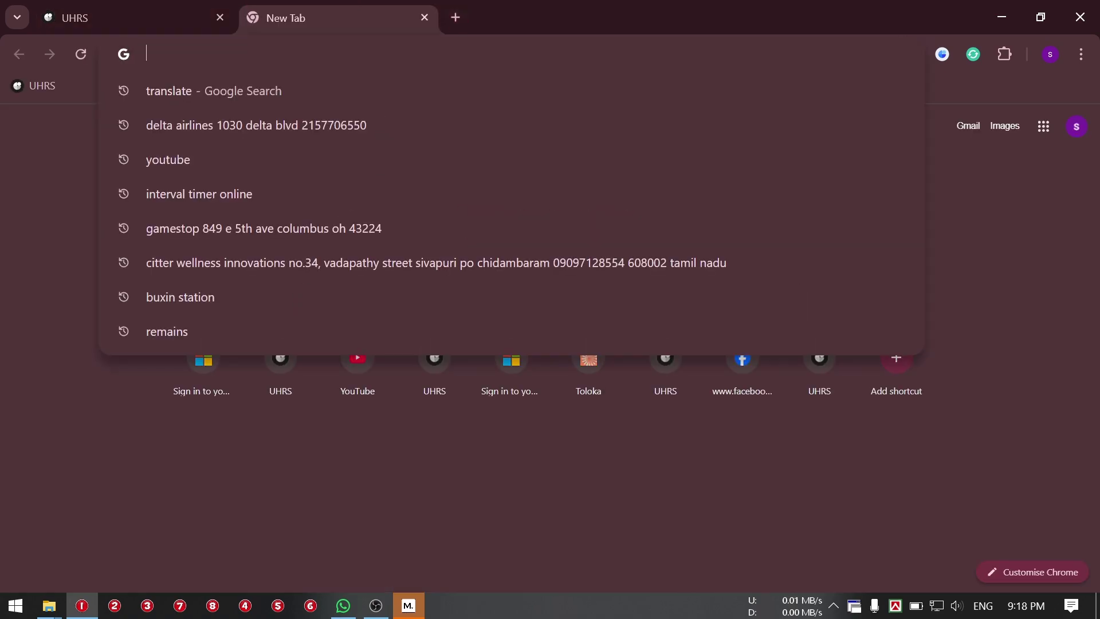
pyautogui.click(74, 148)
pyautogui.click(235, 56)
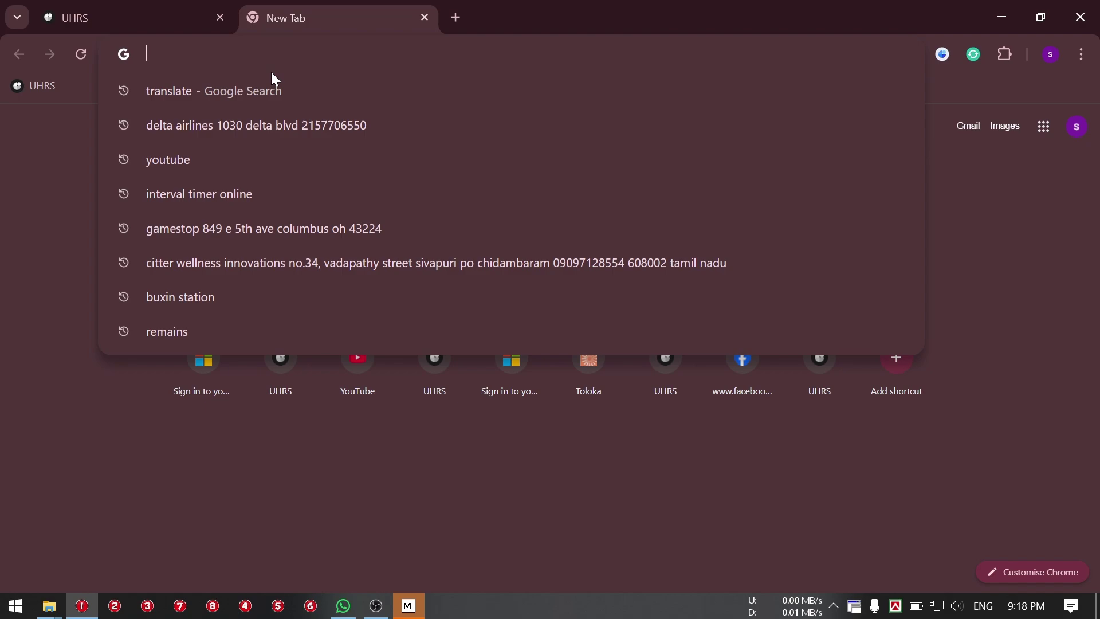
pyautogui.click(152, 10)
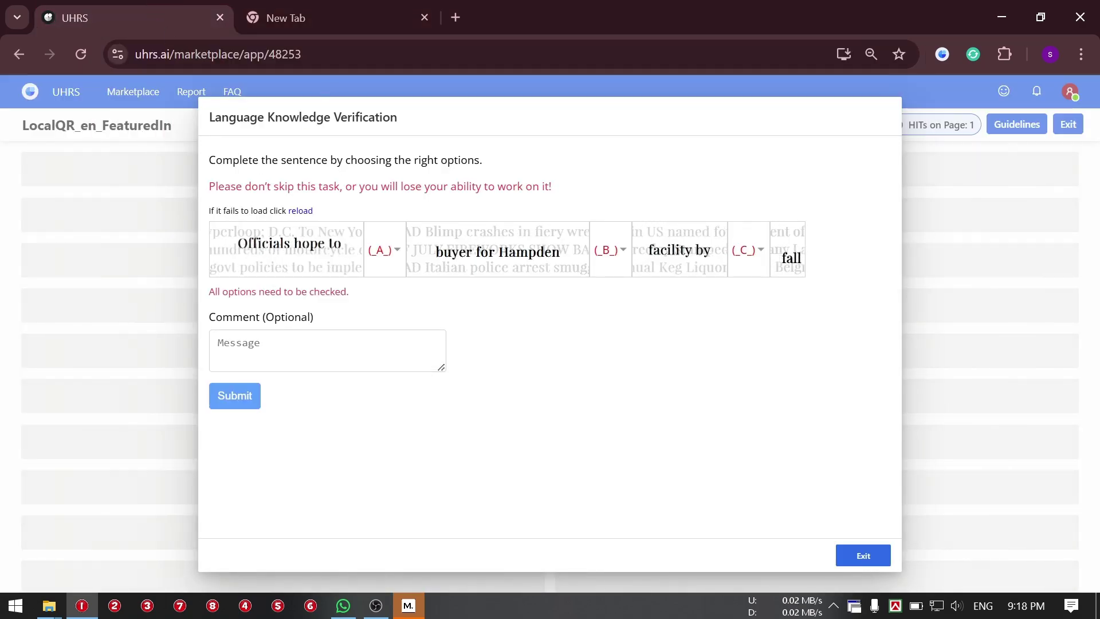
pyautogui.click(350, 29)
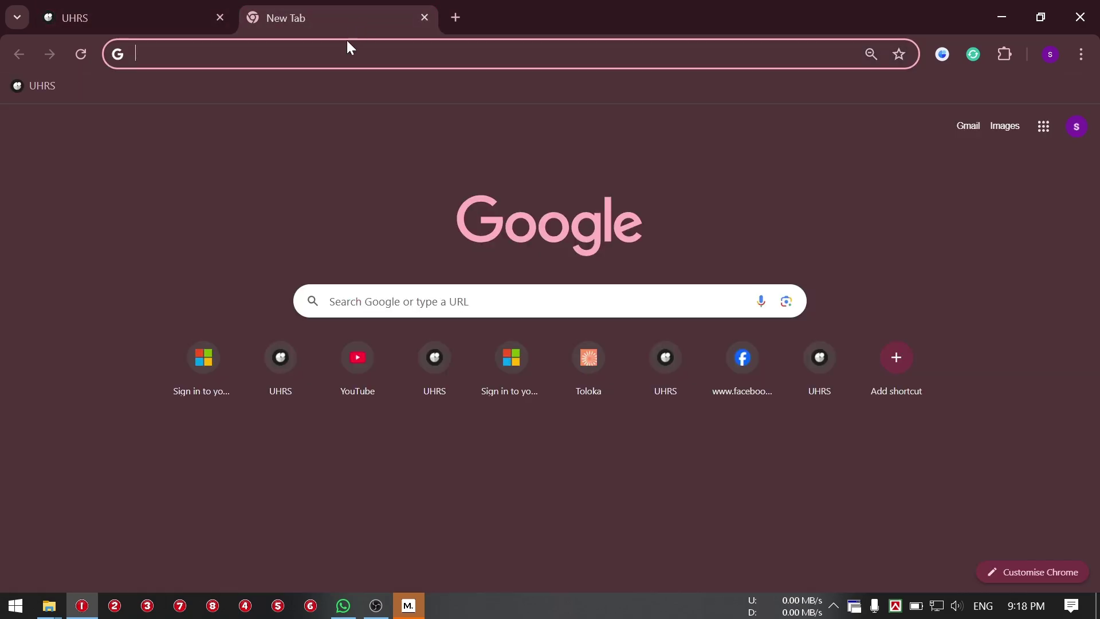
pyautogui.write('offi')
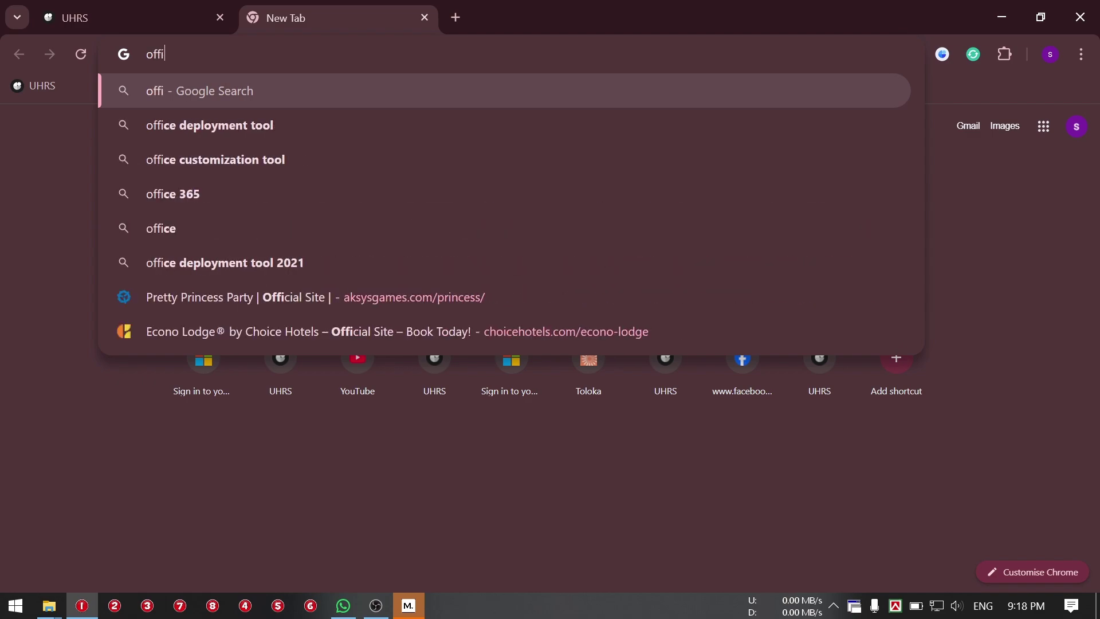
pyautogui.write('cials')
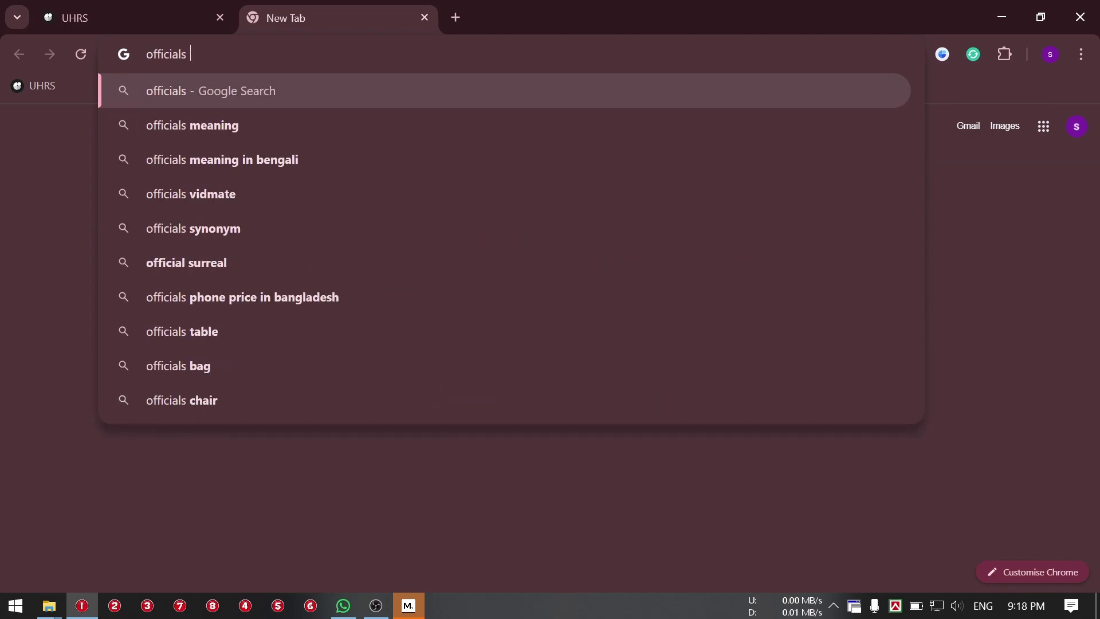
pyautogui.click(169, 7)
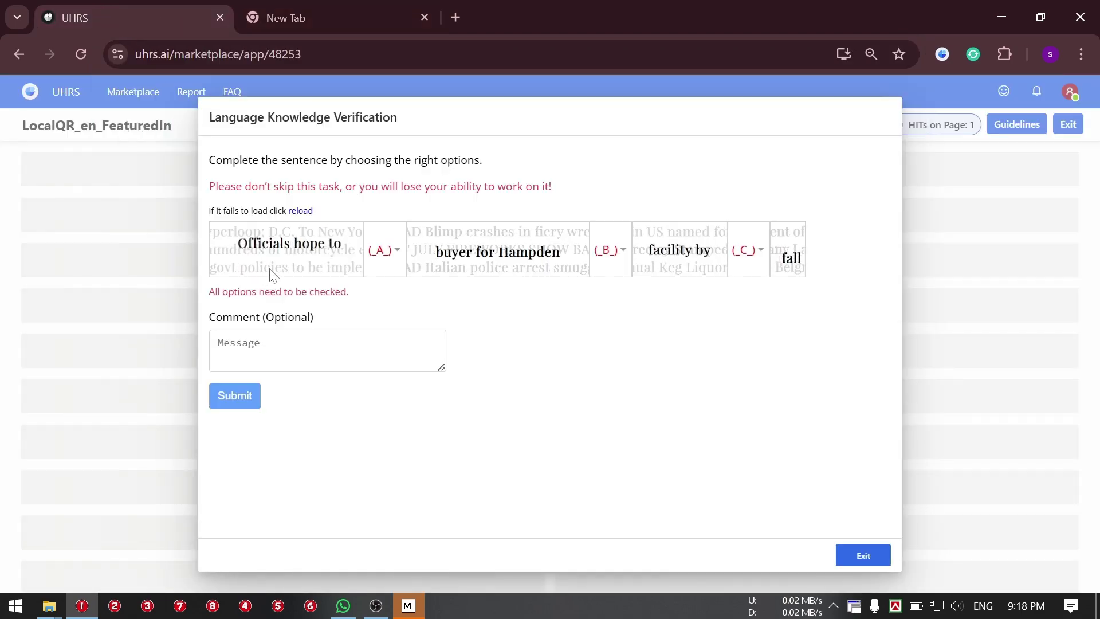
pyautogui.click(357, 18)
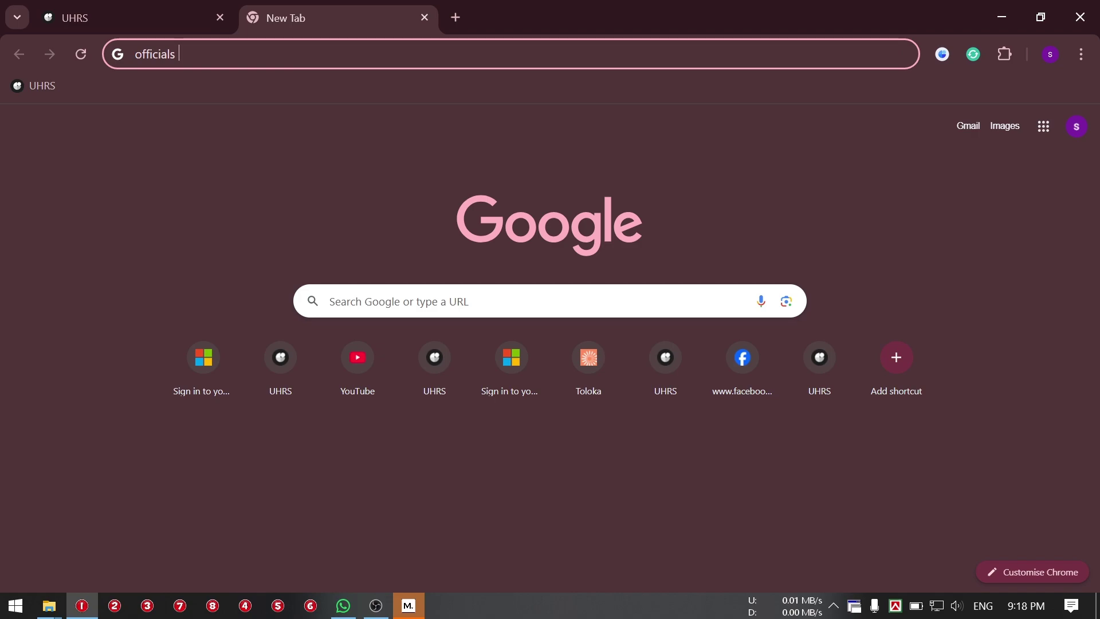
pyautogui.write('hope to')
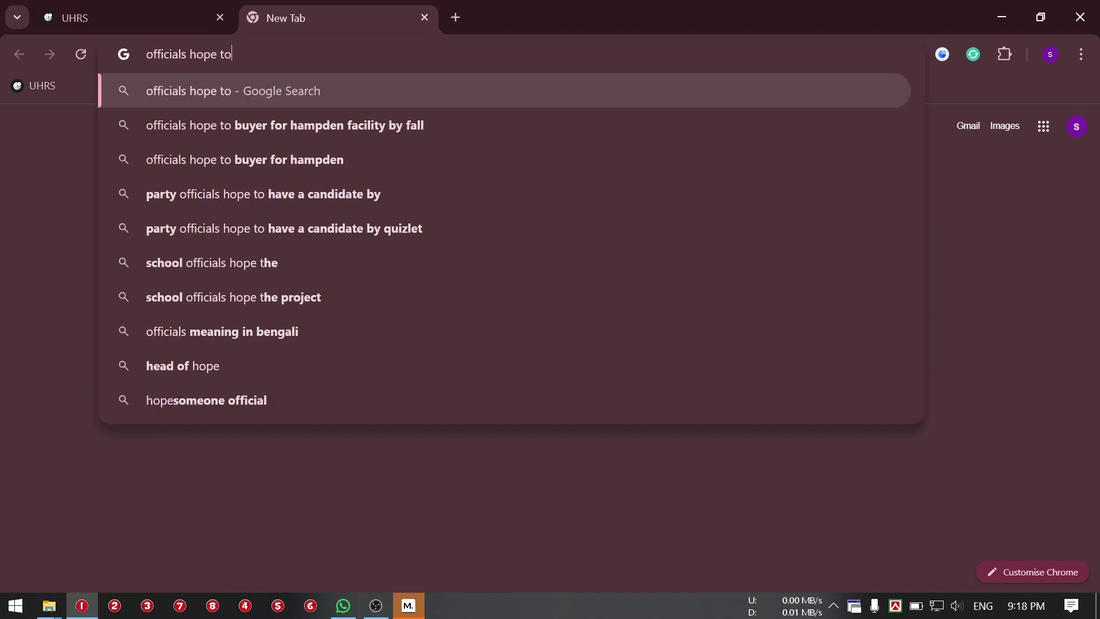
# Step: Review the word options for blank A and add "....." to the search query in its place
pyautogui.click(148, 8)
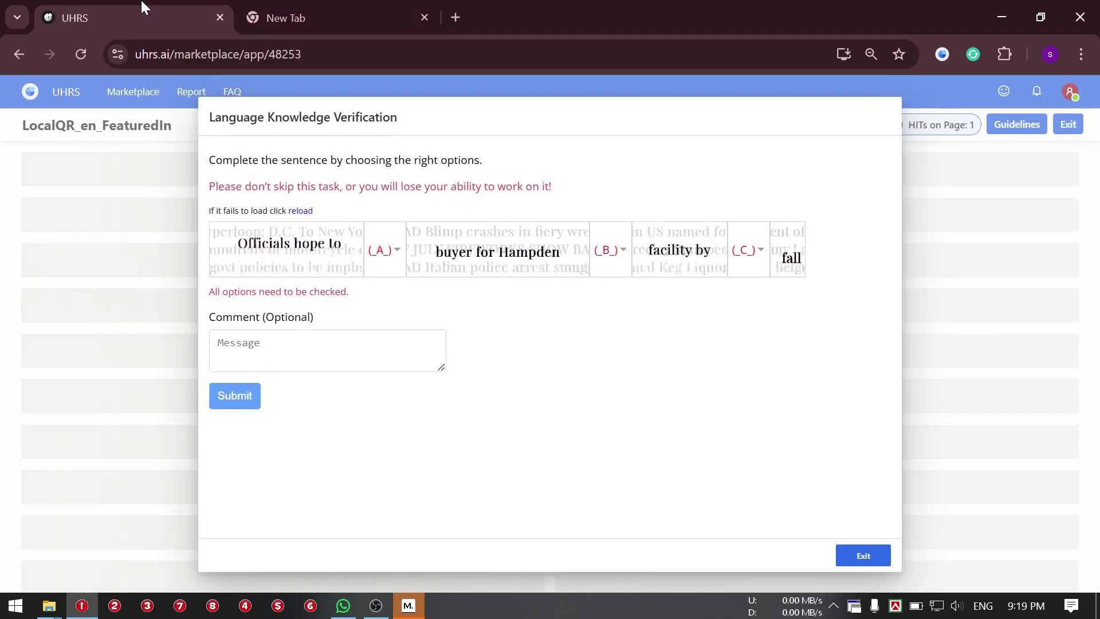
pyautogui.click(381, 250)
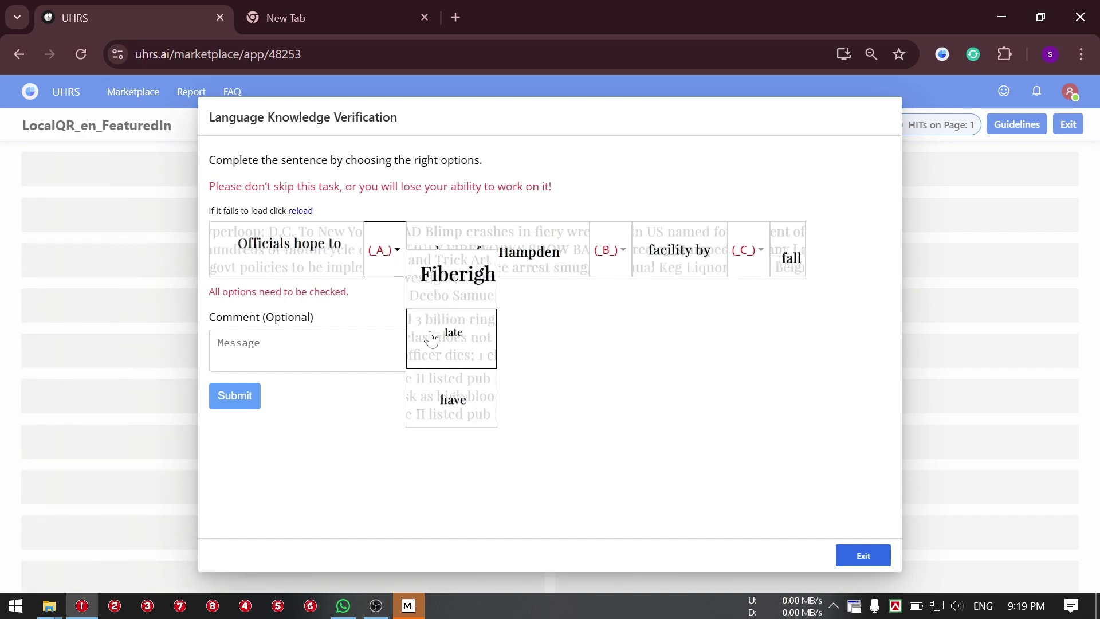
pyautogui.click(352, 22)
pyautogui.write('.....')
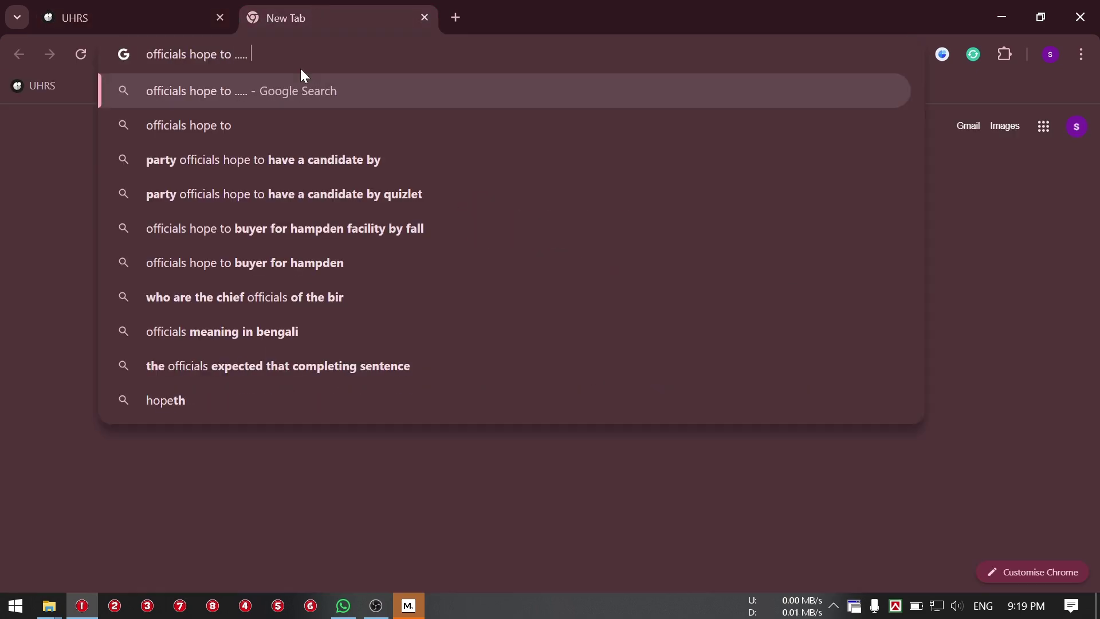
# Step: Extend the search query with the words "buyer for" from the verification sentence
pyautogui.click(139, 11)
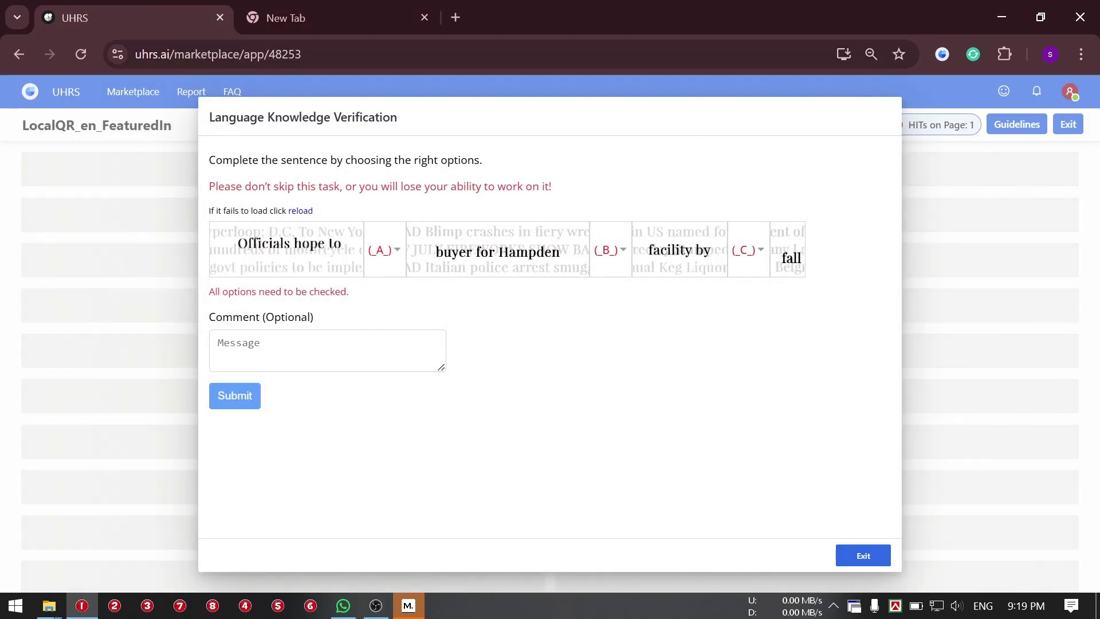
pyautogui.click(325, 16)
pyautogui.write('b')
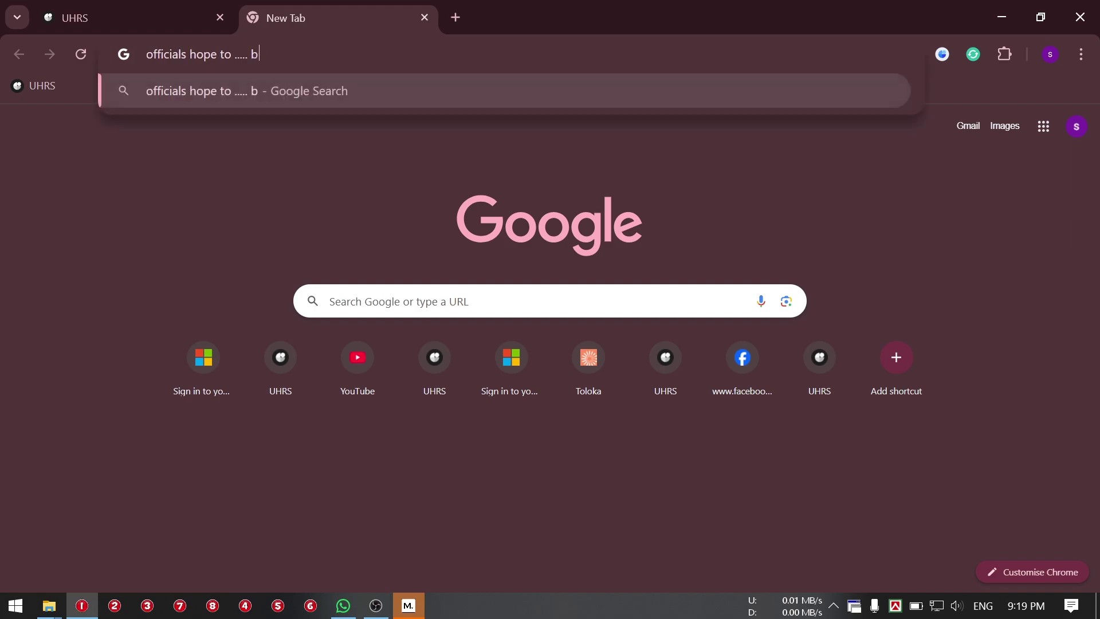
pyautogui.write('uyer')
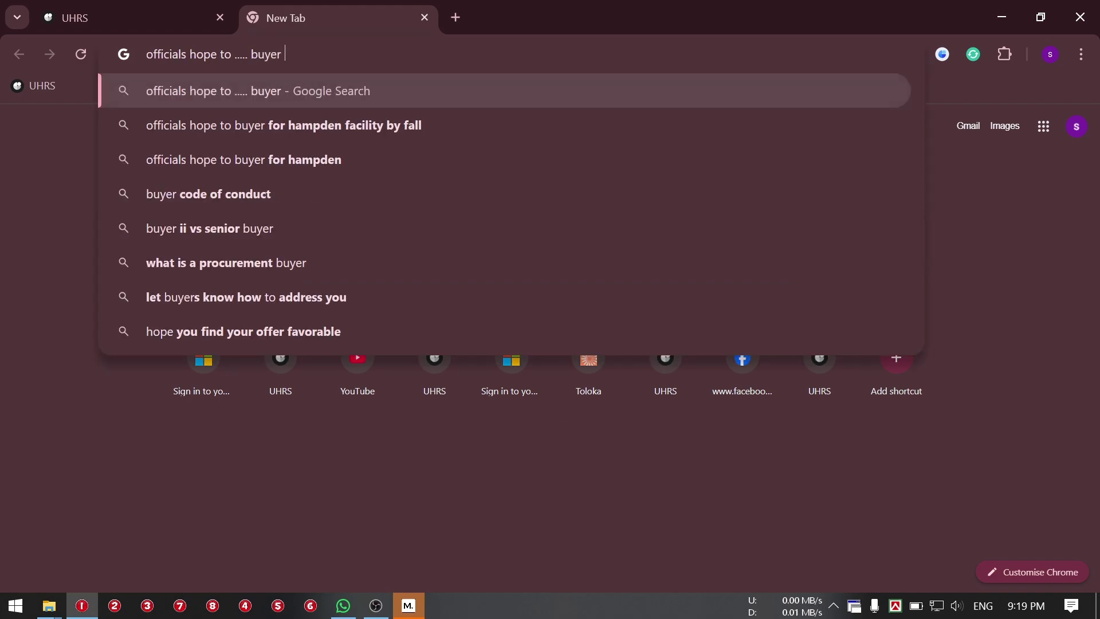
pyautogui.click(128, 3)
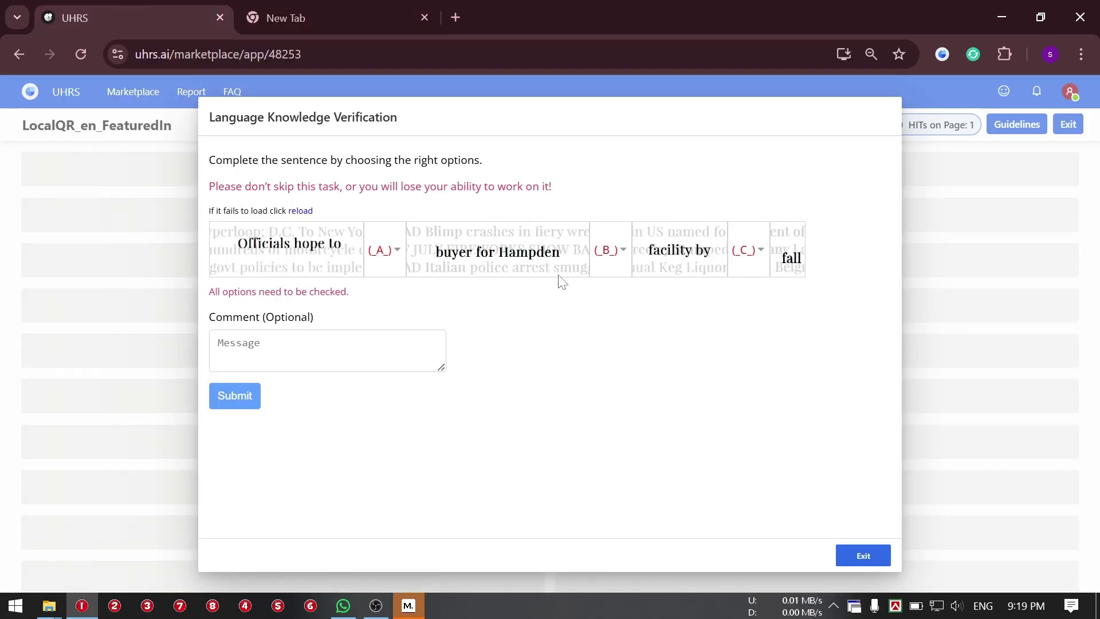
pyautogui.click(351, 7)
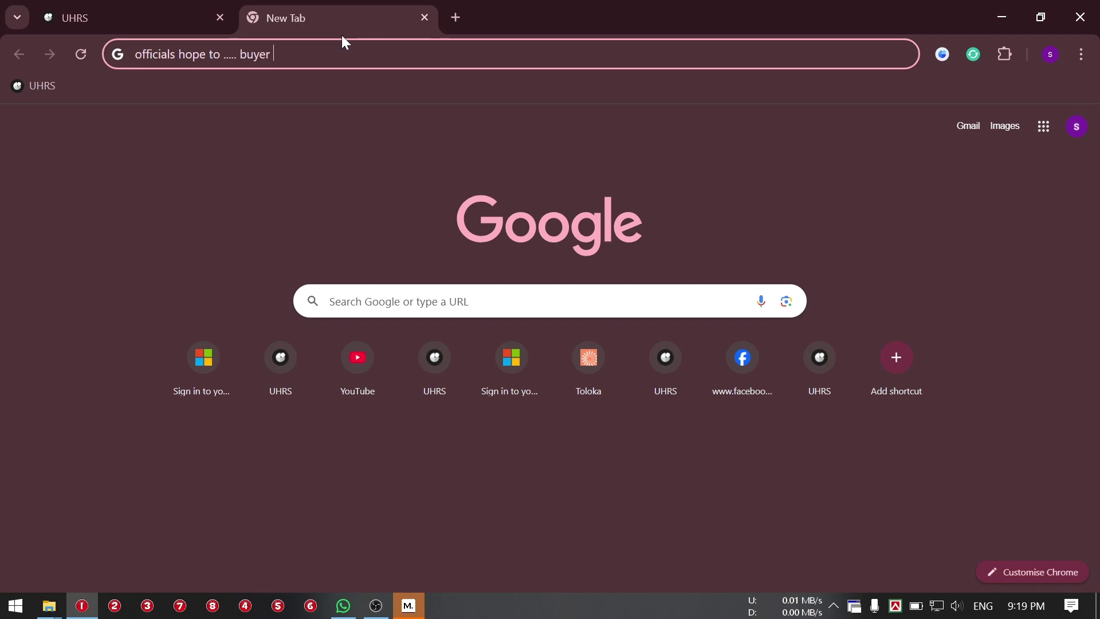
pyautogui.write('for')
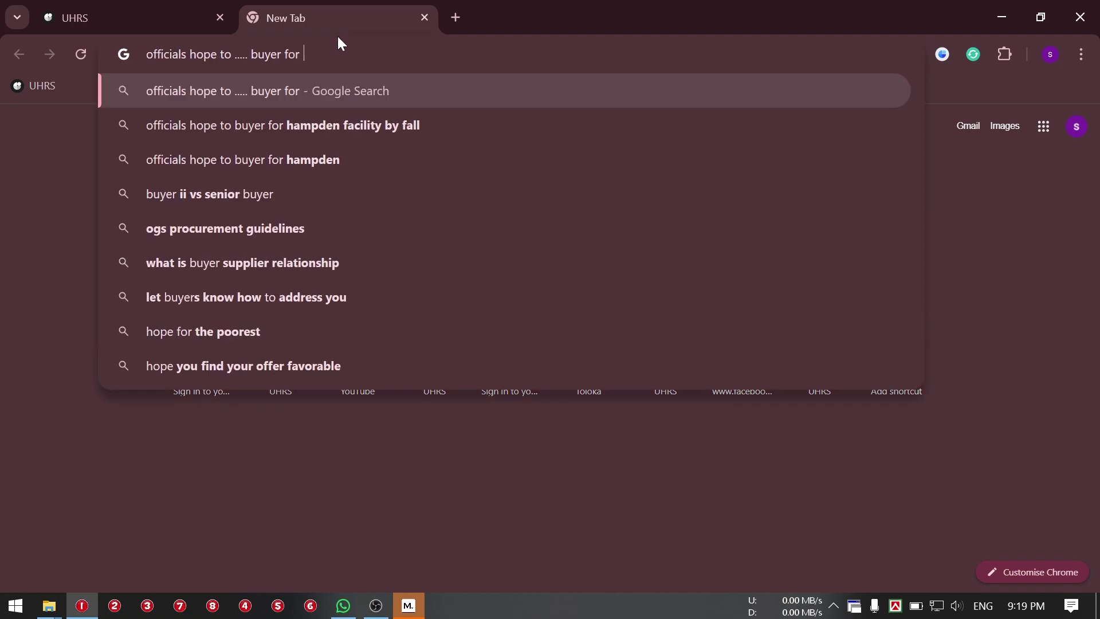
# Step: Complete the query with "hampden" and run the web search for the sentence
pyautogui.click(118, 4)
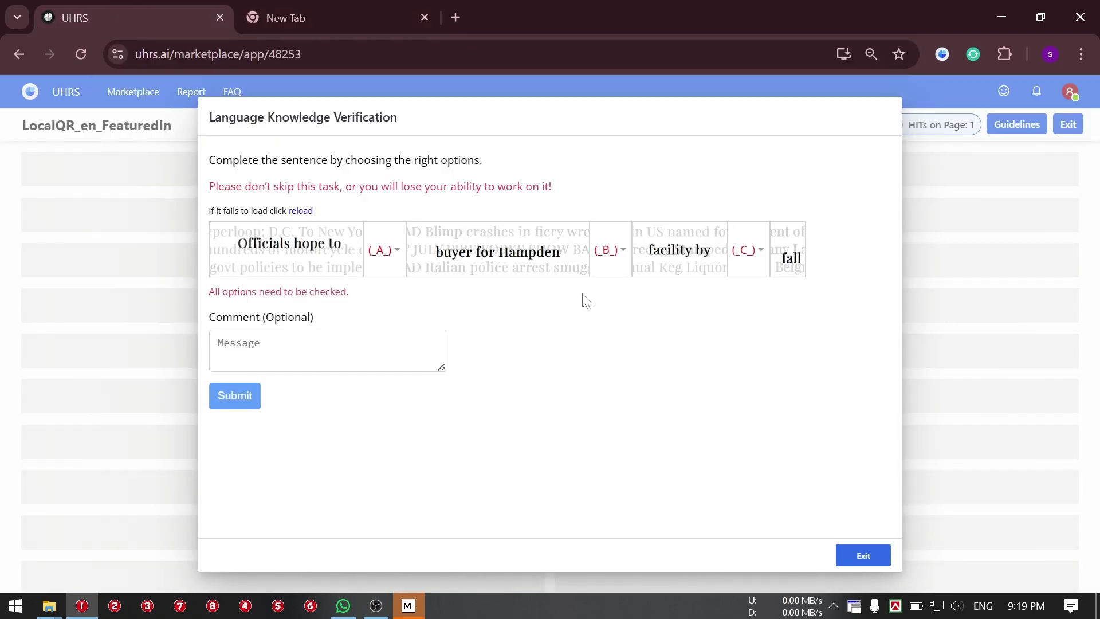
pyautogui.click(330, 16)
pyautogui.write('ha')
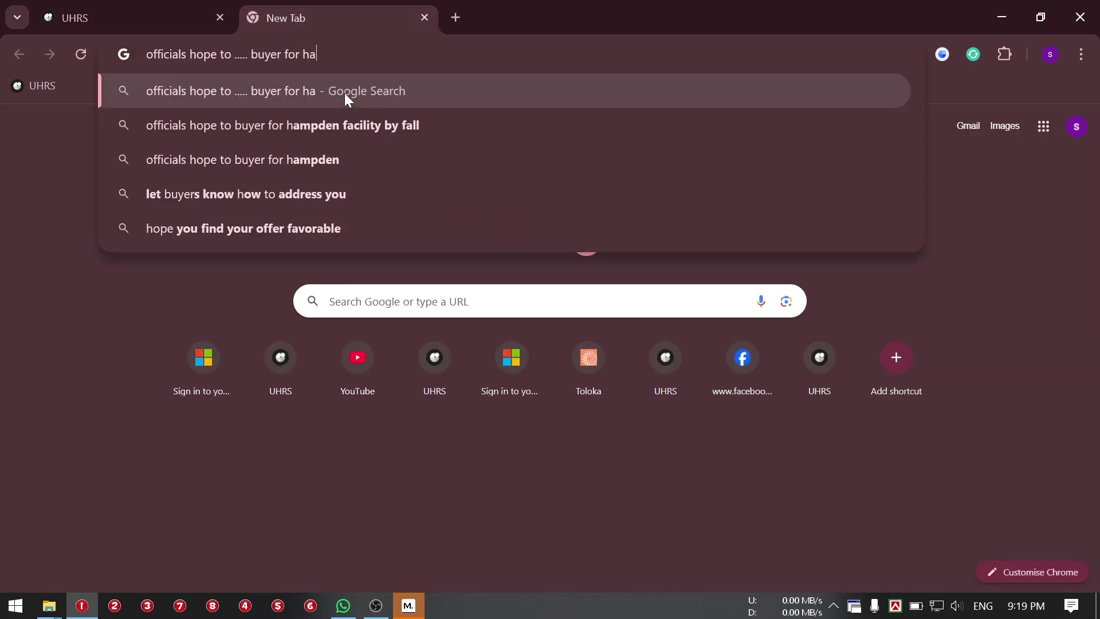
pyautogui.write('mpden')
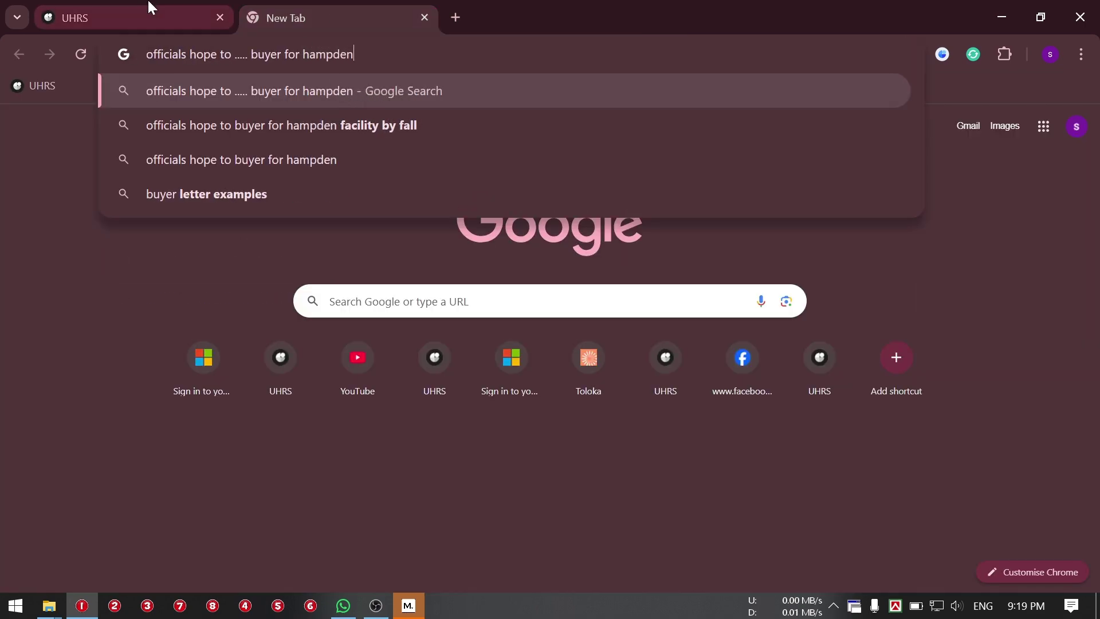
pyautogui.click(111, 8)
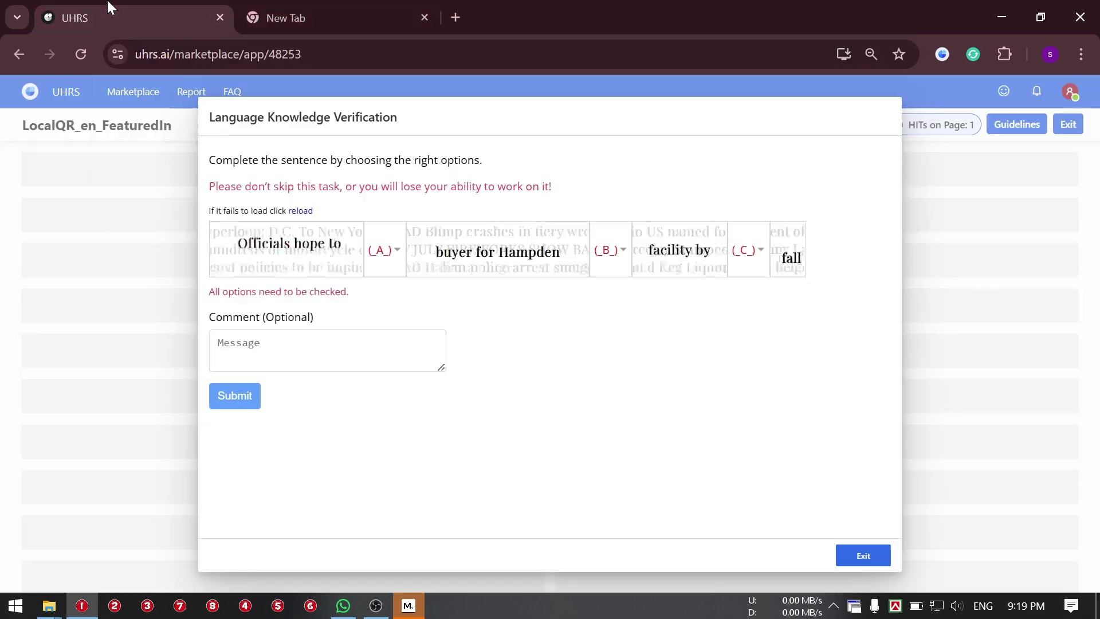
pyautogui.click(332, 9)
pyautogui.press('Return')
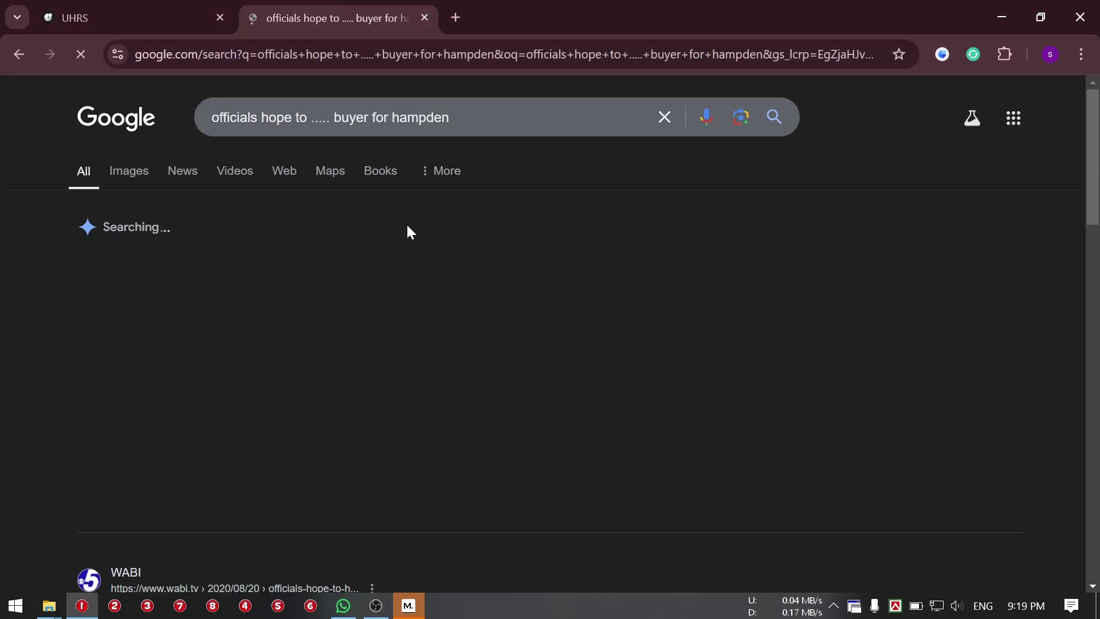
# Step: Find the matching headline in the search results and choose "have" for blank A of the verification sentence
pyautogui.scroll(-3, 407, 229)
pyautogui.scroll(-2, 263, 383)
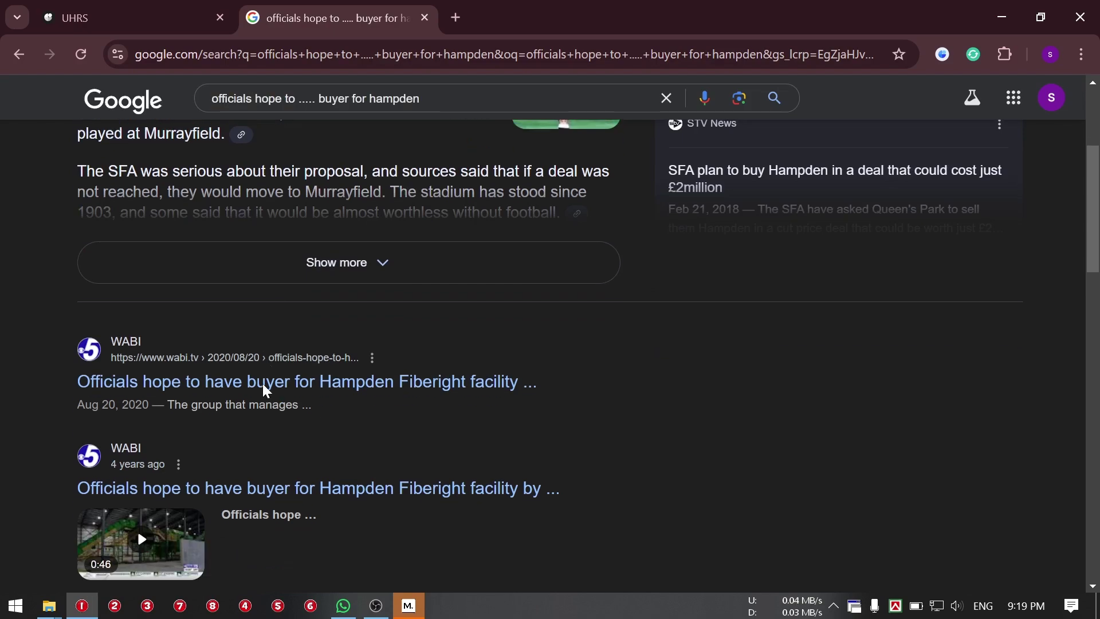
pyautogui.click(206, 13)
pyautogui.click(396, 258)
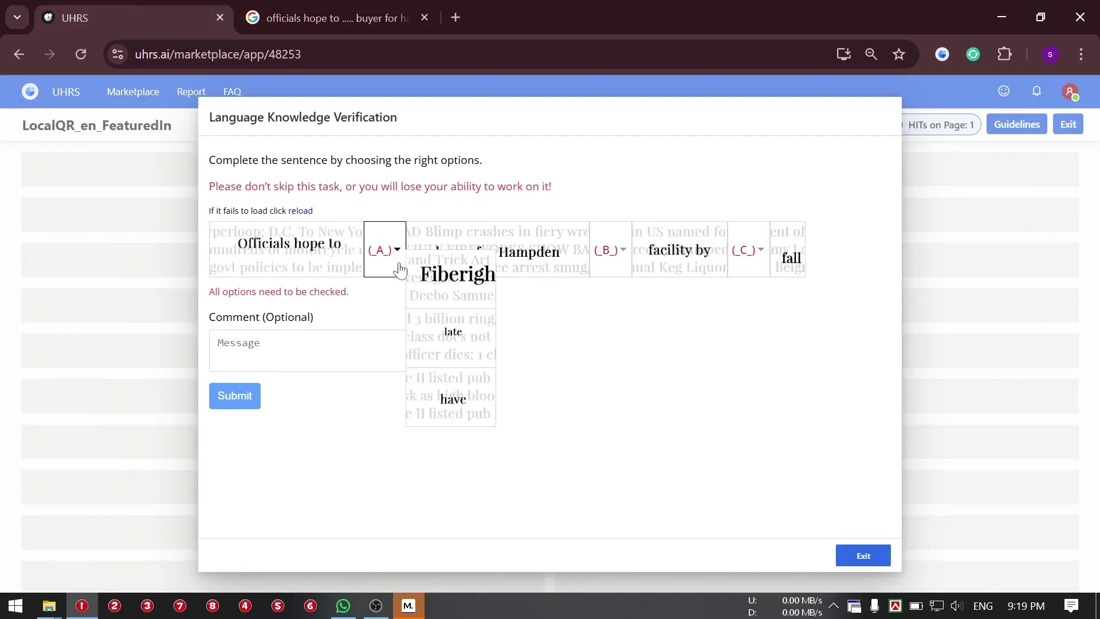
pyautogui.click(449, 395)
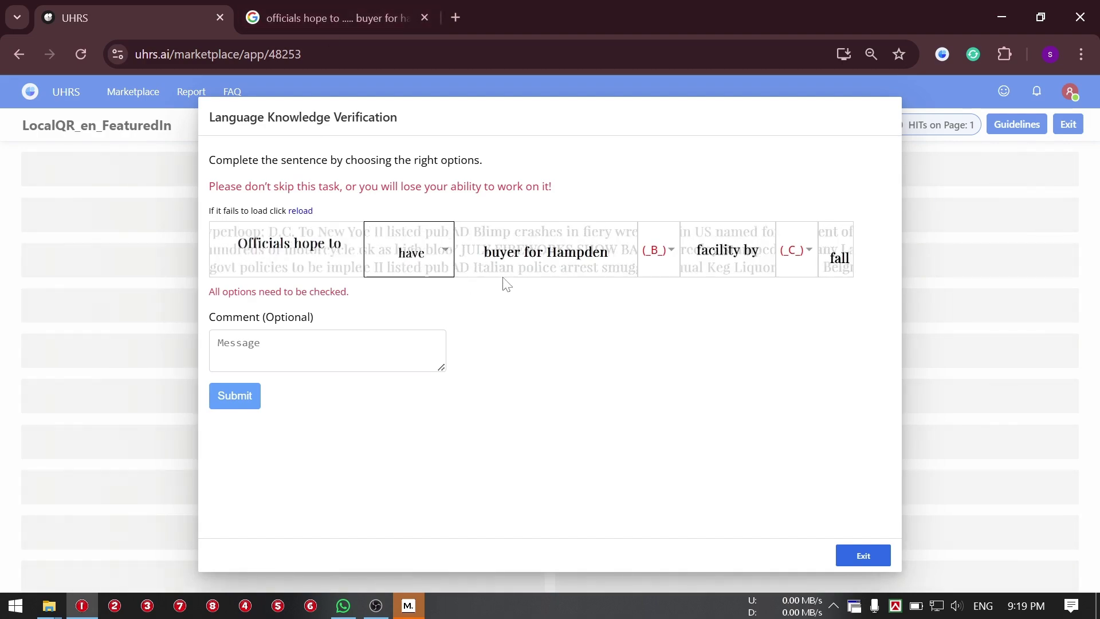
# Step: Check the headline's wording after "Hampden" in the search results and choose "Fiberight" for blank B
pyautogui.click(371, 11)
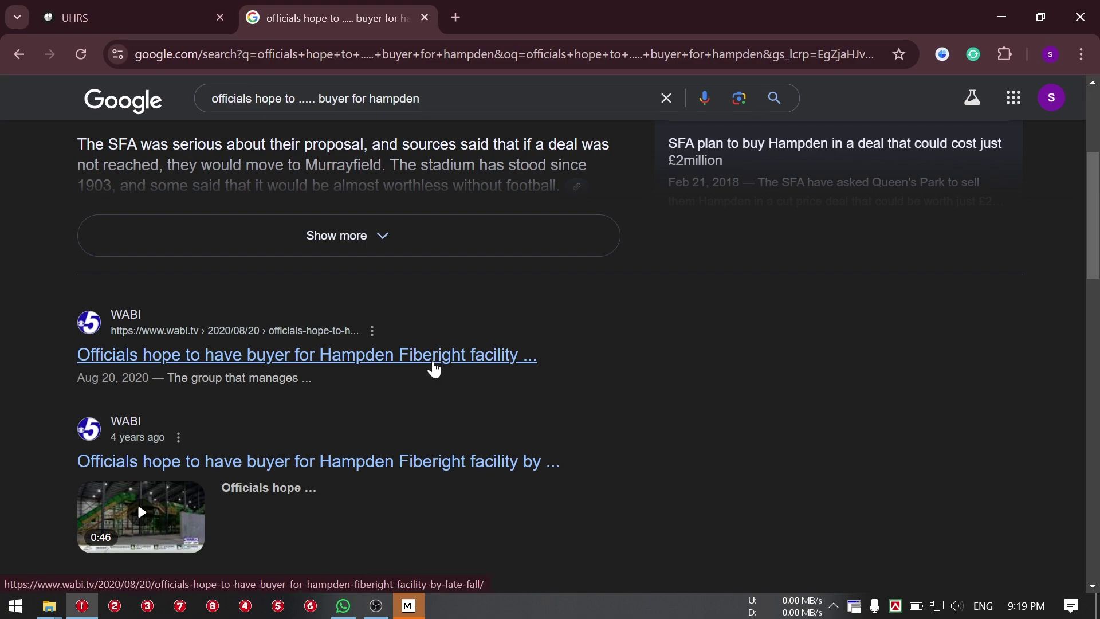
pyautogui.click(143, 22)
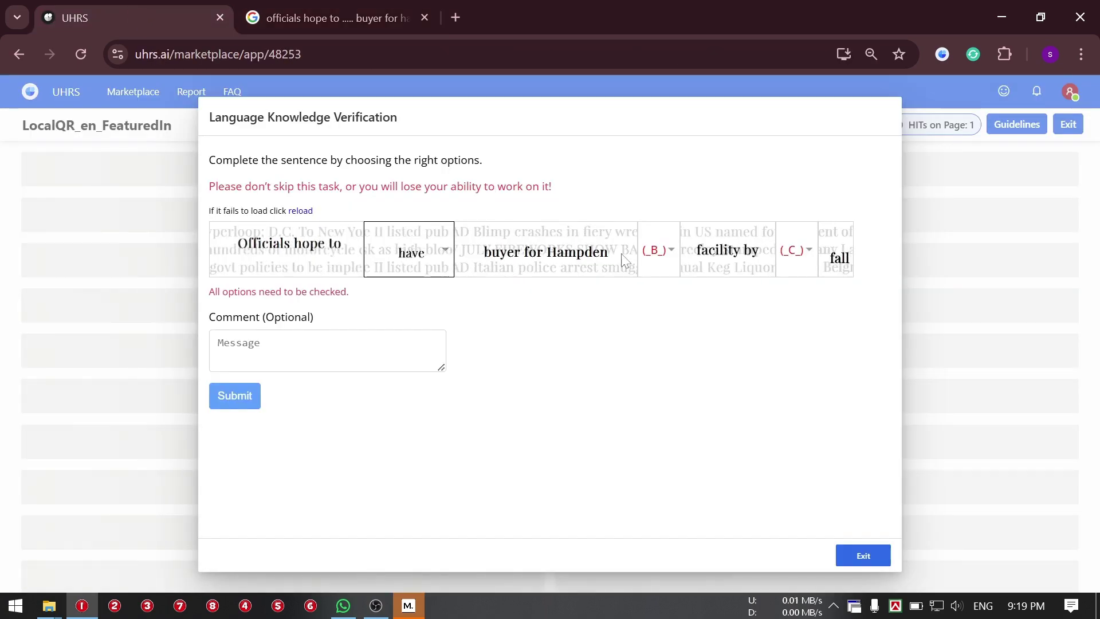
pyautogui.click(655, 252)
pyautogui.click(723, 281)
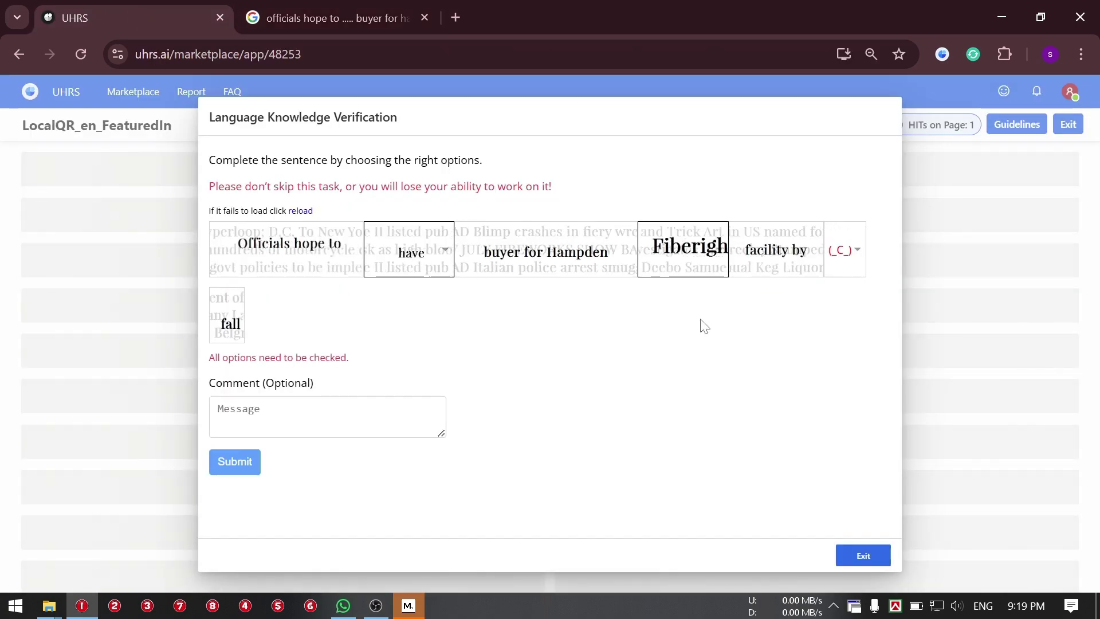
# Step: Choose "late" for blank C, dismiss the chat notification, and submit the language verification
pyautogui.click(852, 251)
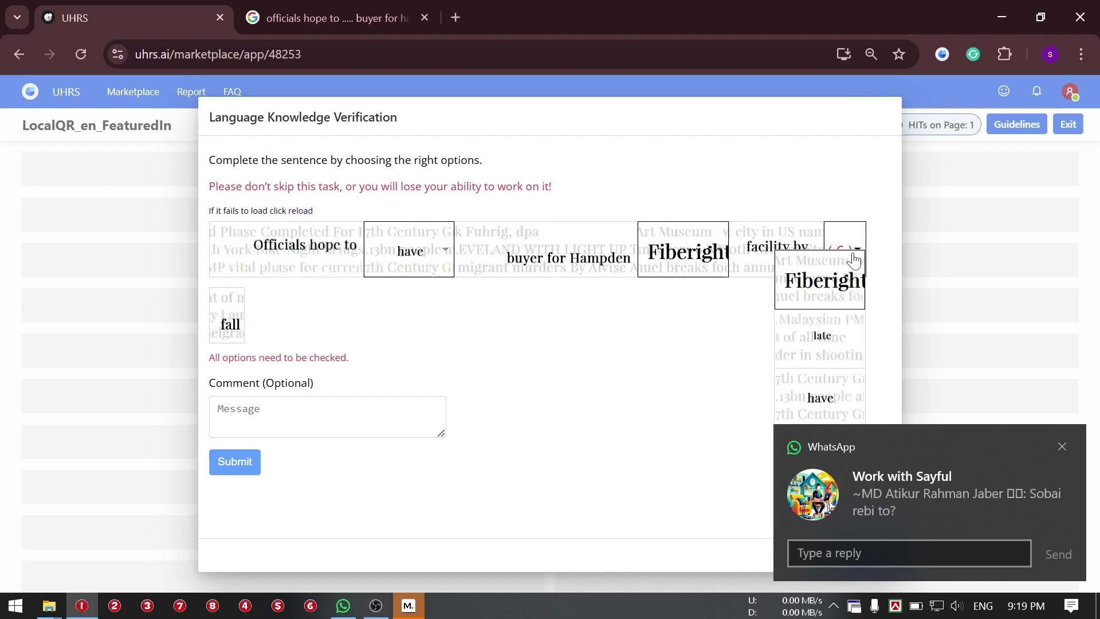
pyautogui.click(834, 343)
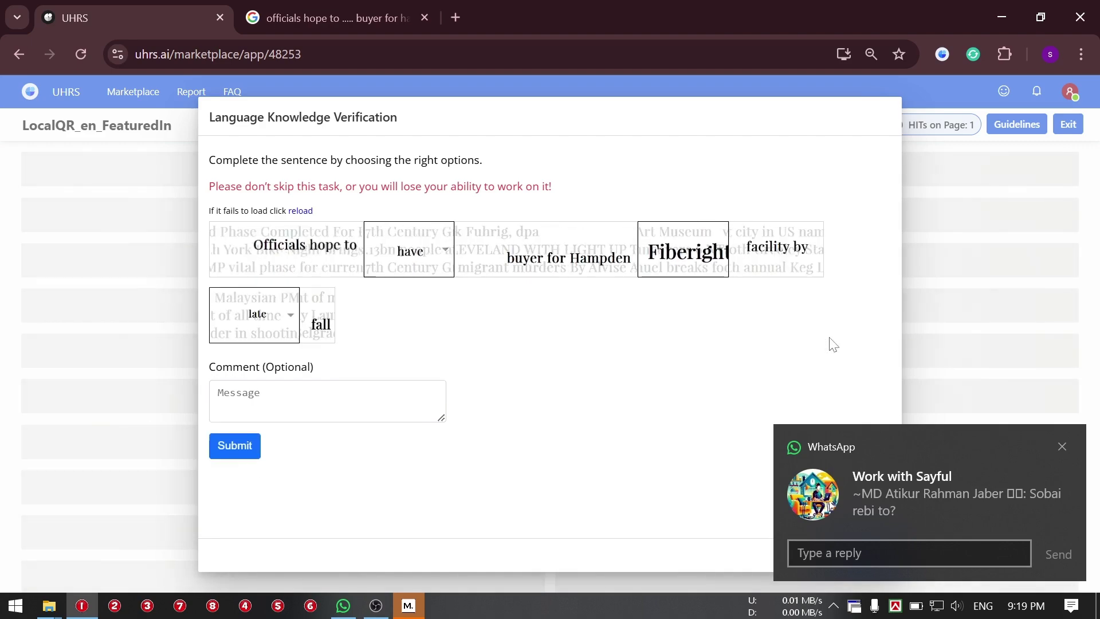
pyautogui.click(1061, 446)
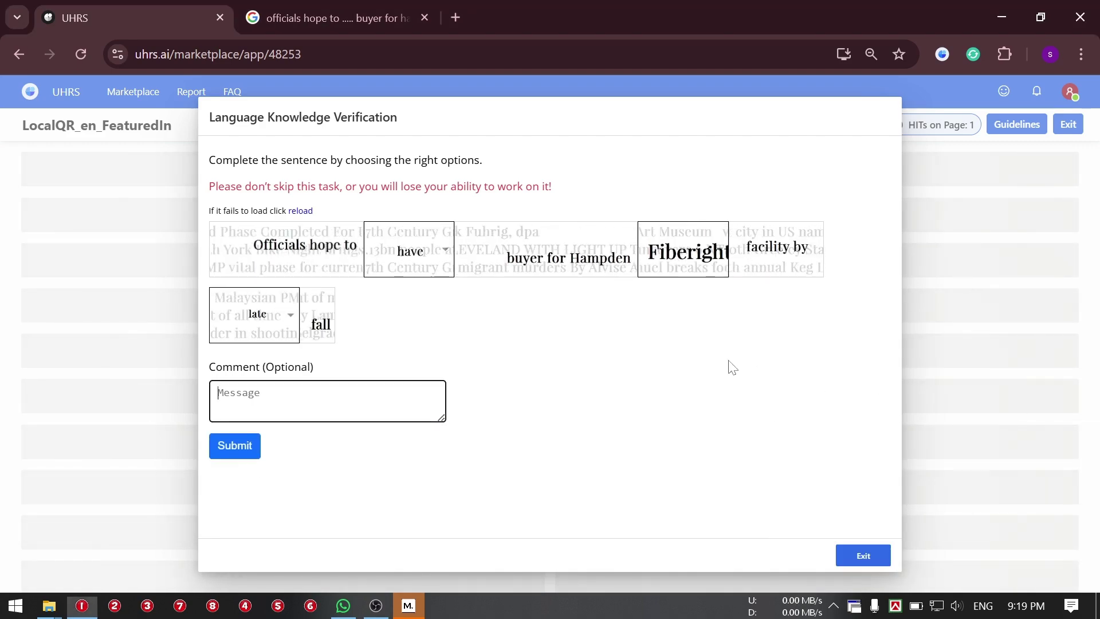
pyautogui.click(237, 447)
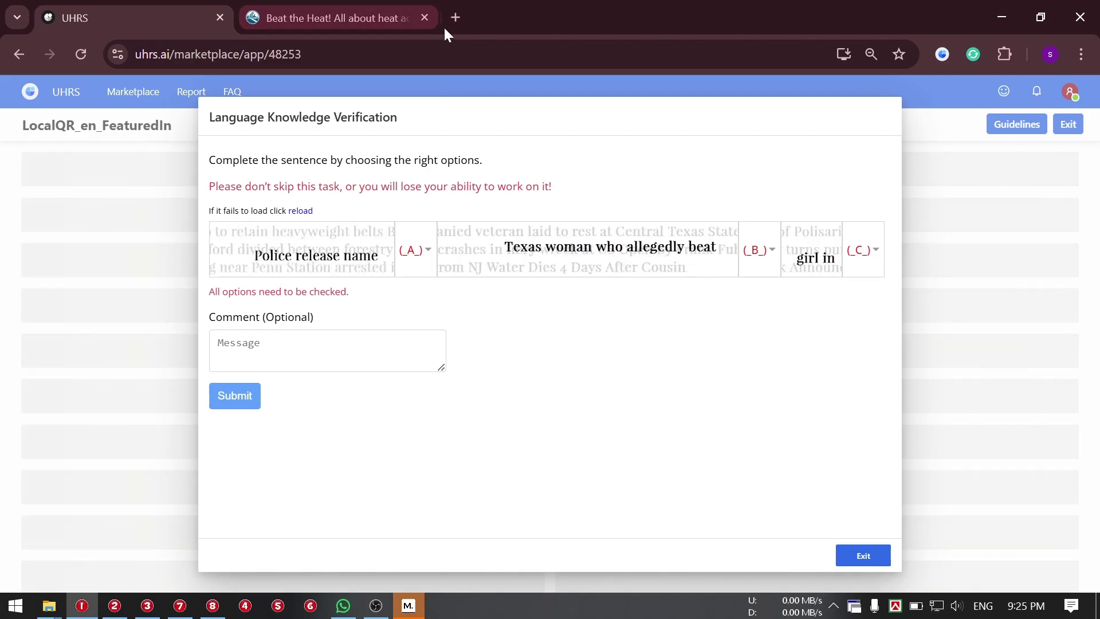
# Step: Replace the old article tab with a new one, begin a query with "police", and recheck the verification sentence
pyautogui.click(424, 18)
pyautogui.click(250, 18)
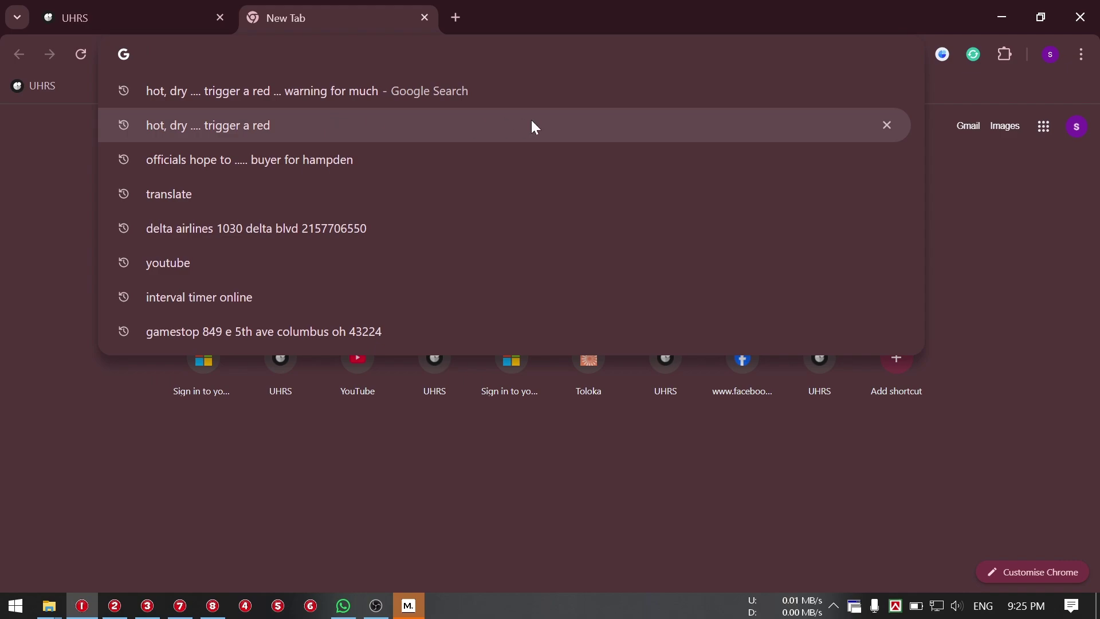
pyautogui.write('police')
pyautogui.press('BackSpace')
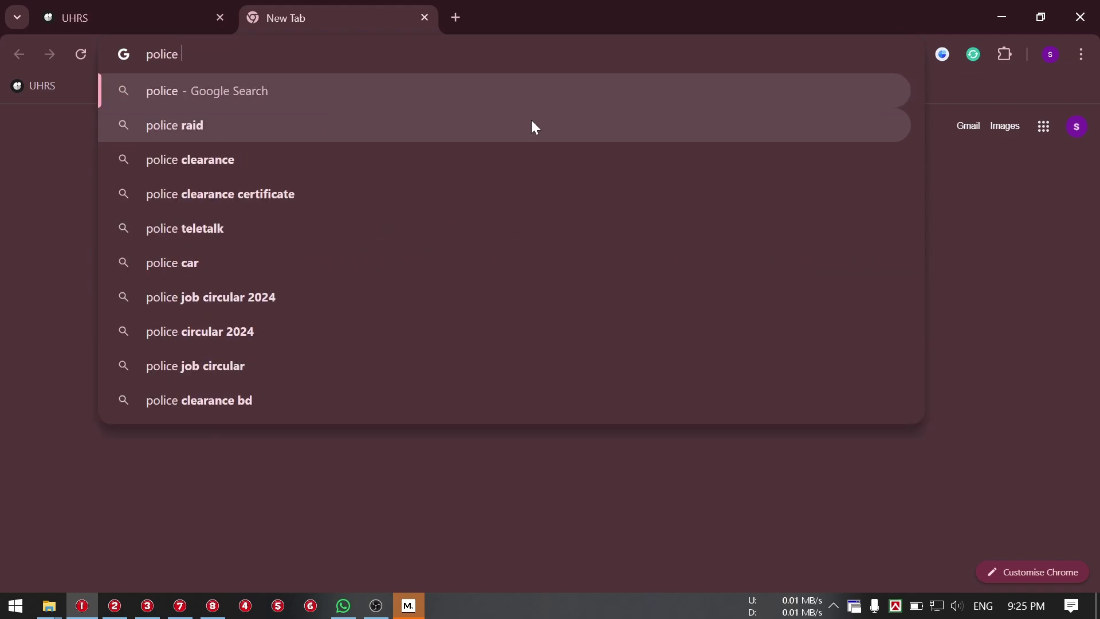
pyautogui.click(150, 9)
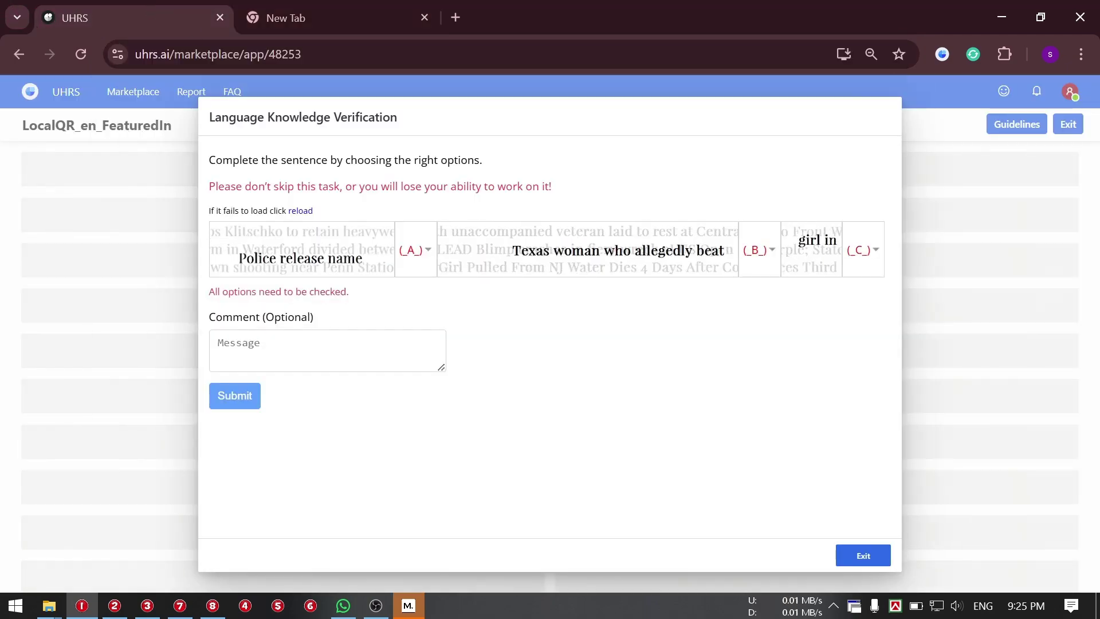
# Step: Extend the query to "police release name", checking the wording against the verification sentence
pyautogui.click(334, 5)
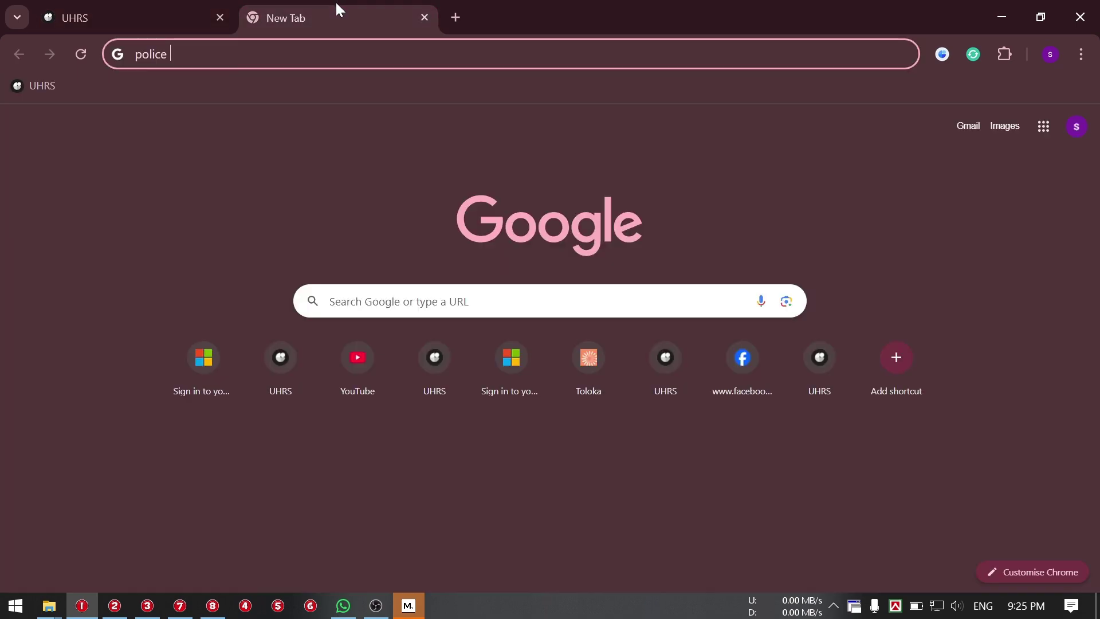
pyautogui.write('rele')
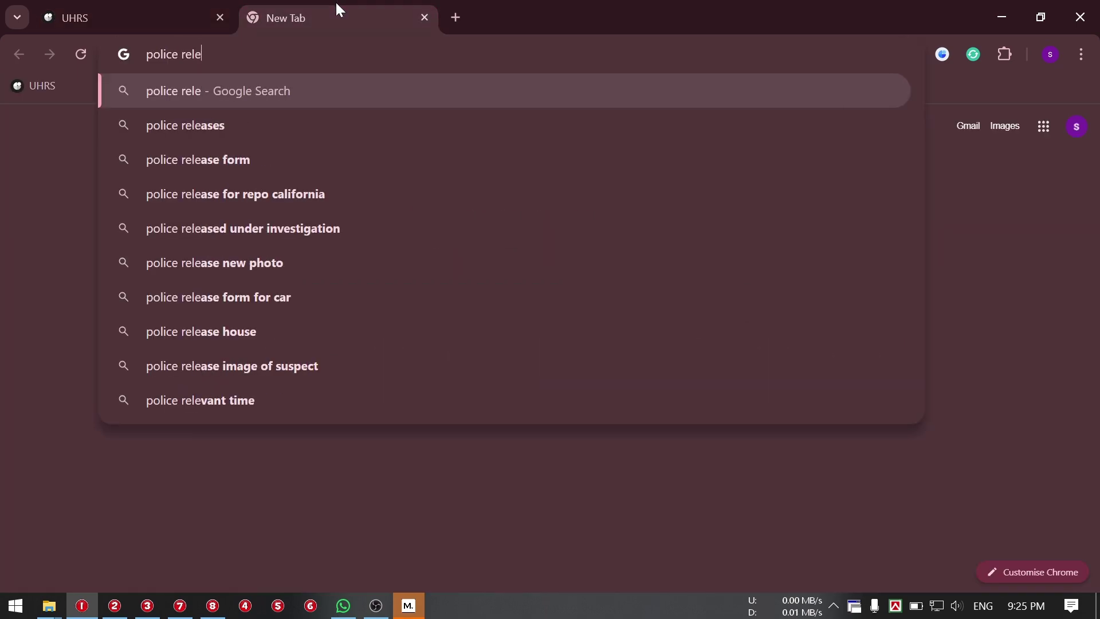
pyautogui.click(165, 7)
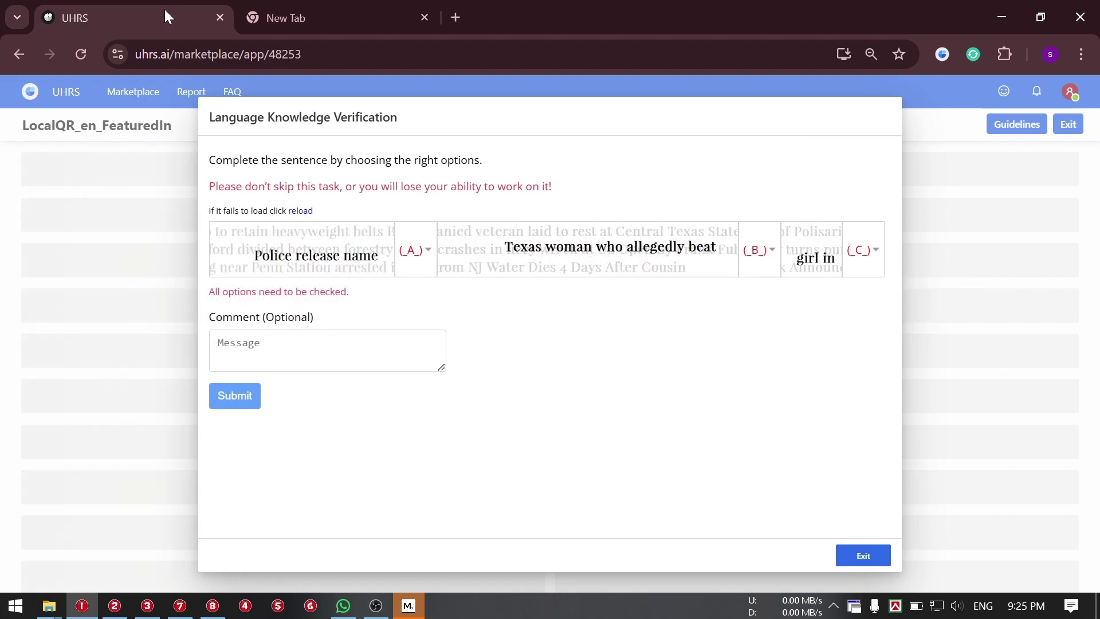
pyautogui.click(356, 6)
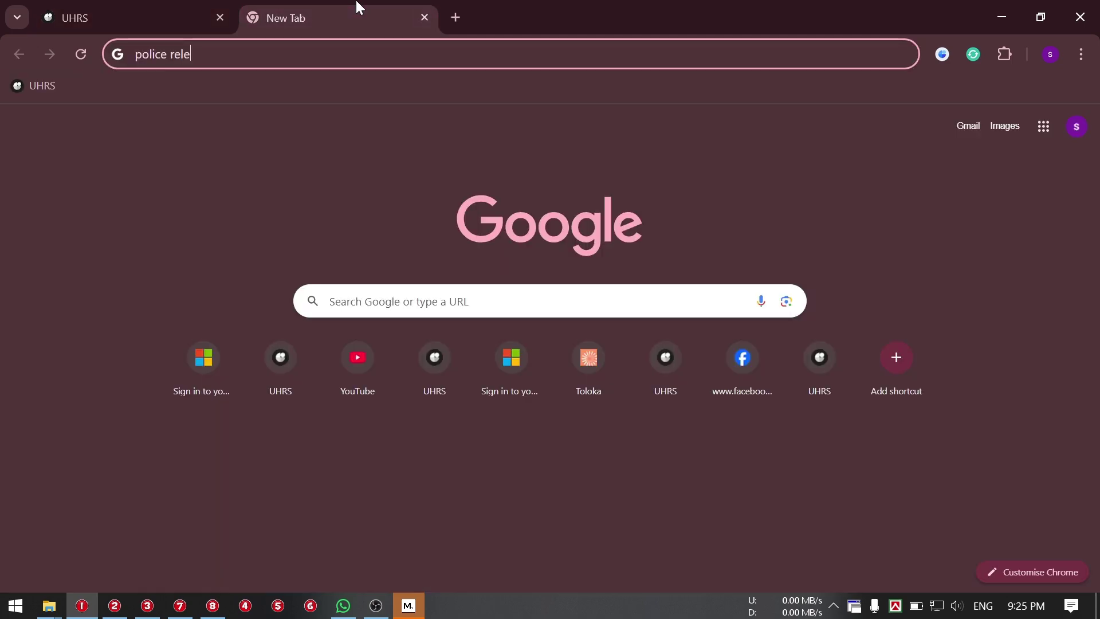
pyautogui.write('ase')
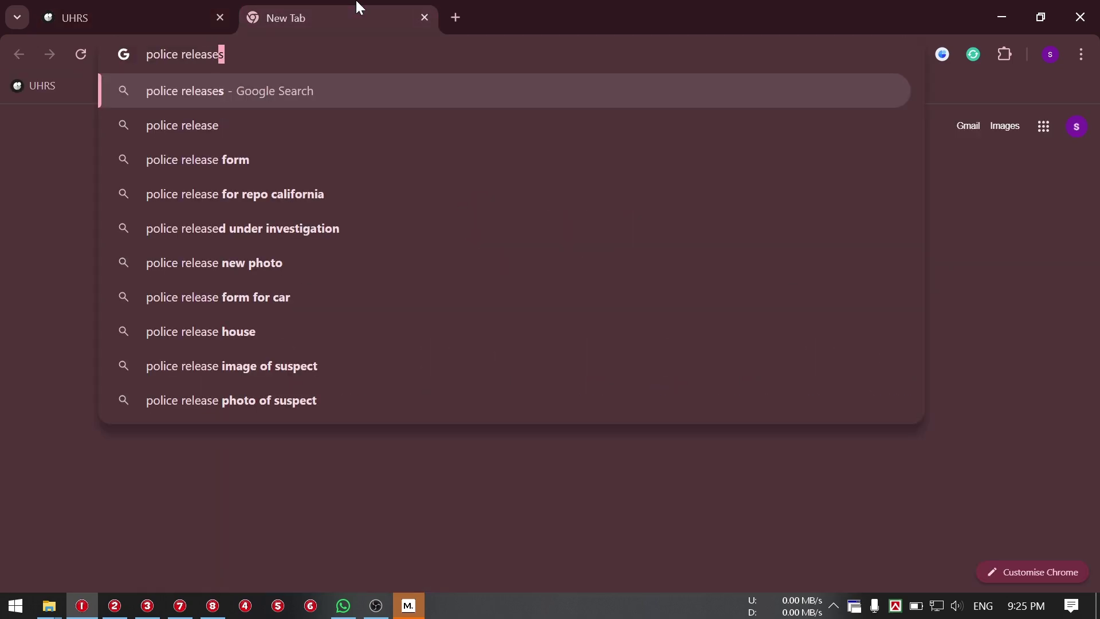
pyautogui.click(137, 5)
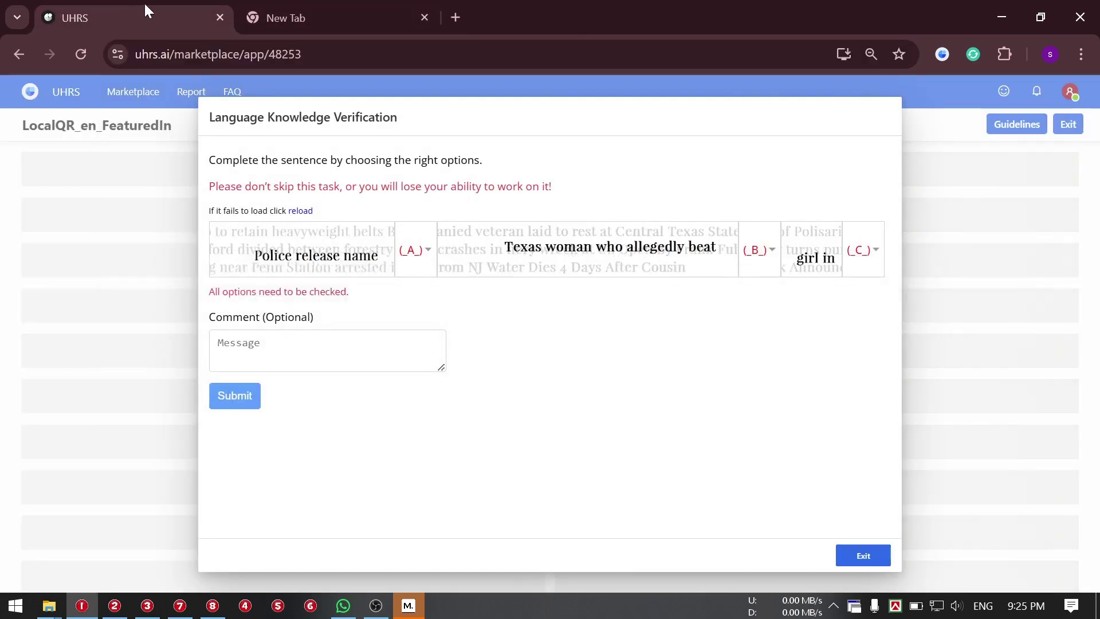
pyautogui.click(393, 7)
pyautogui.write('name')
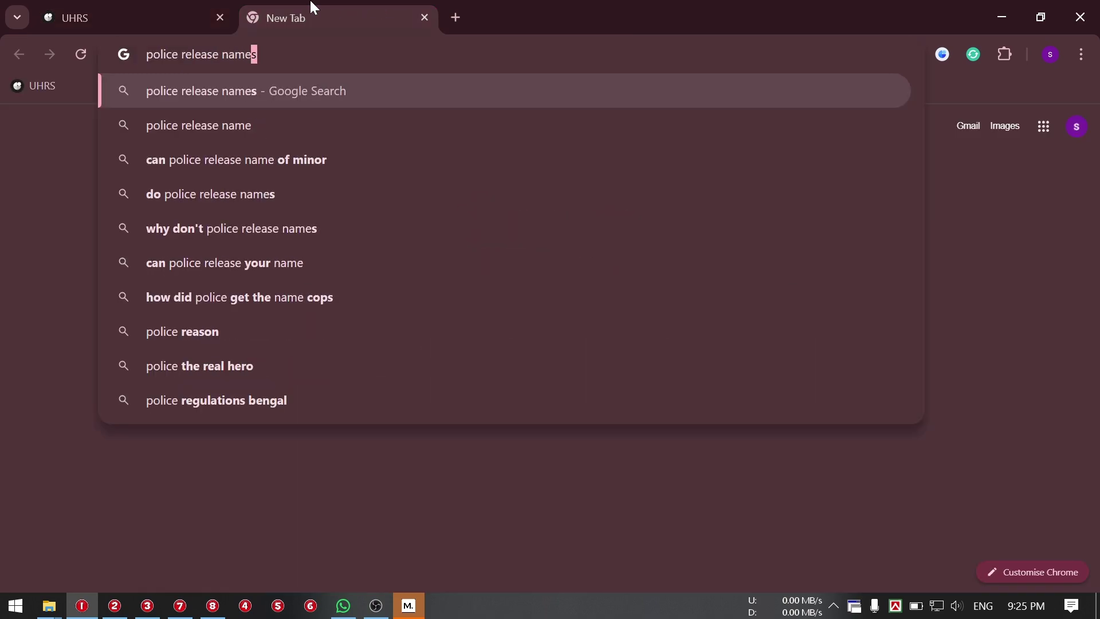
# Step: Adopt the suggested query "police release name texas woman who allegedly beat girl in" and insert "...." after "name" for blank A
pyautogui.click(183, 5)
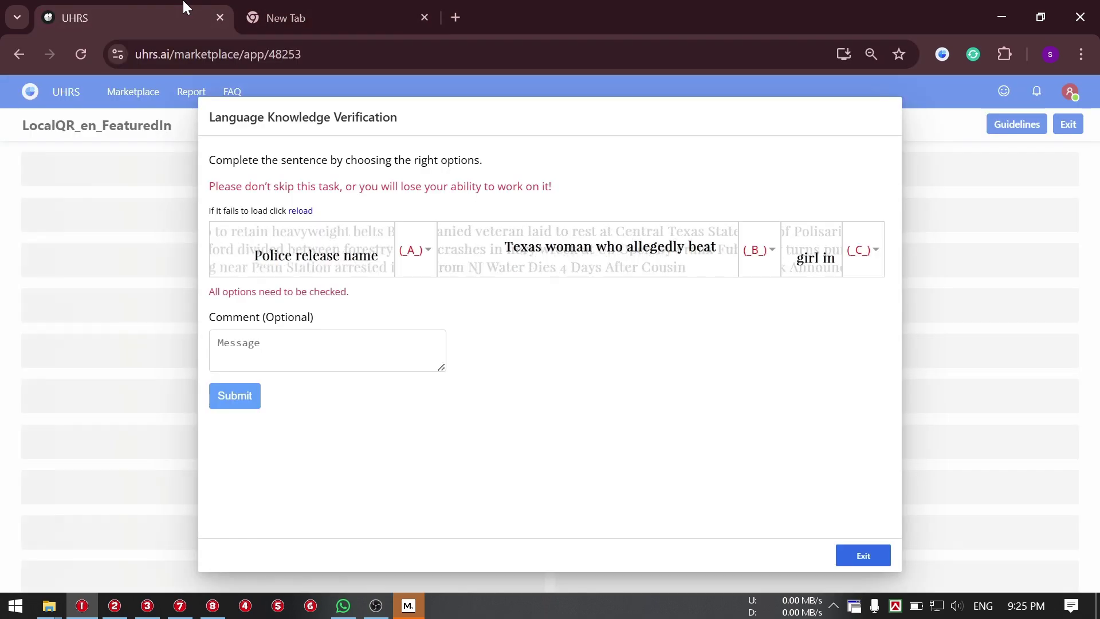
pyautogui.click(418, 7)
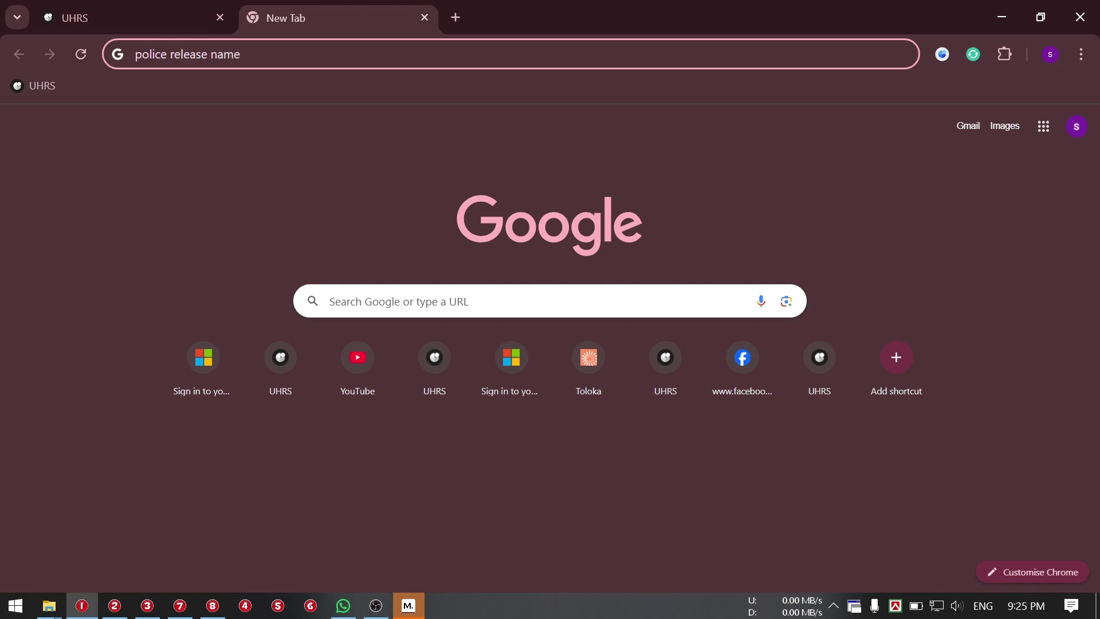
pyautogui.write('....')
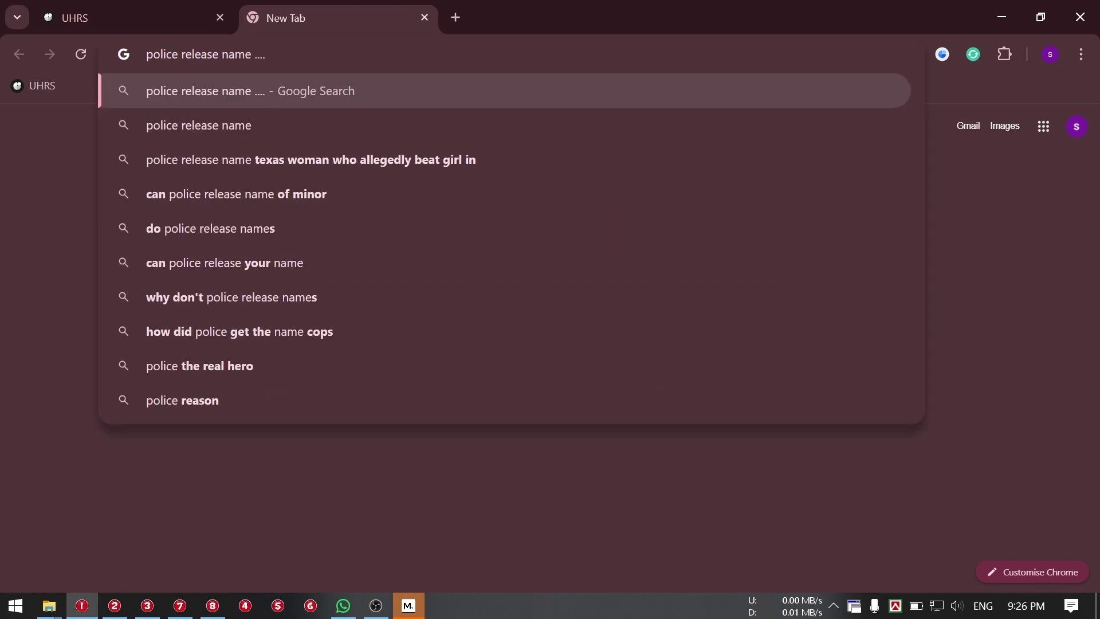
pyautogui.click(146, 8)
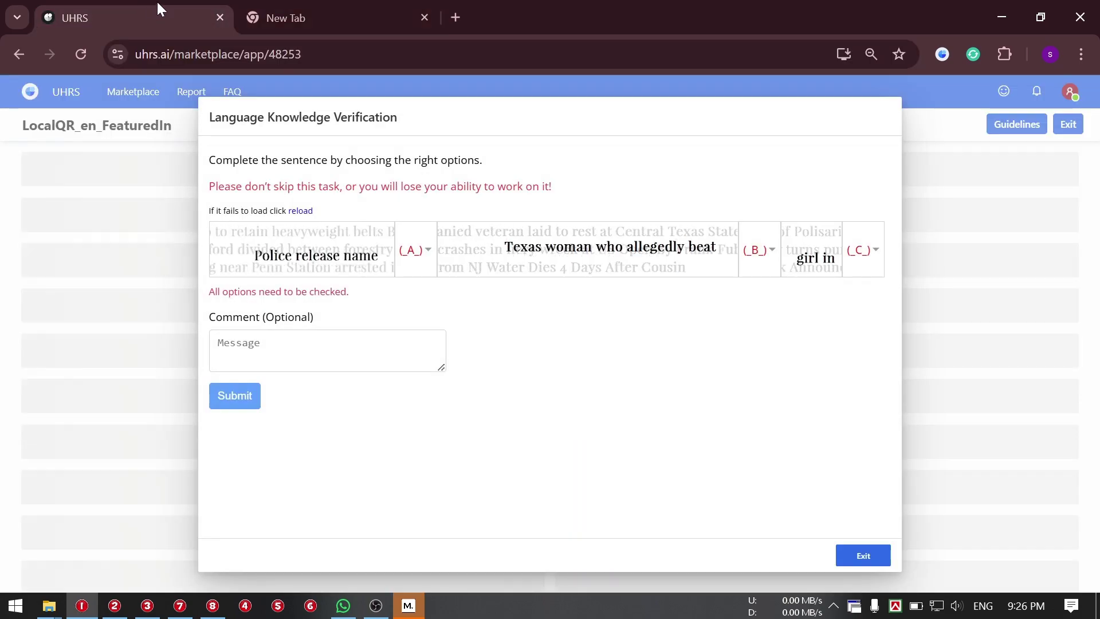
pyautogui.click(350, 10)
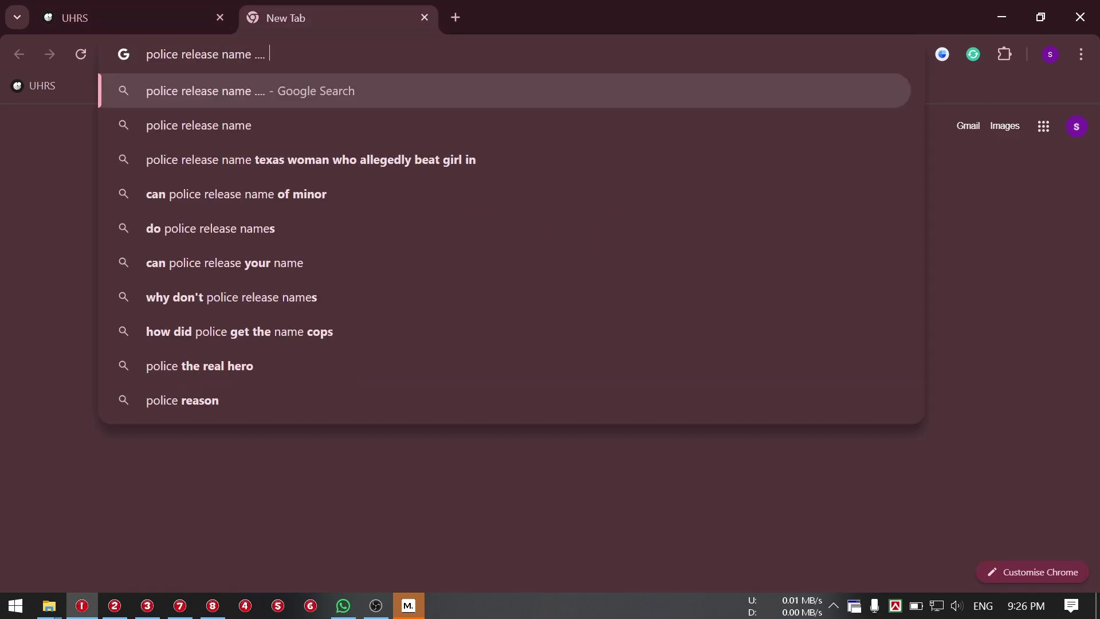
pyautogui.press('Down')
pyautogui.press('Down')
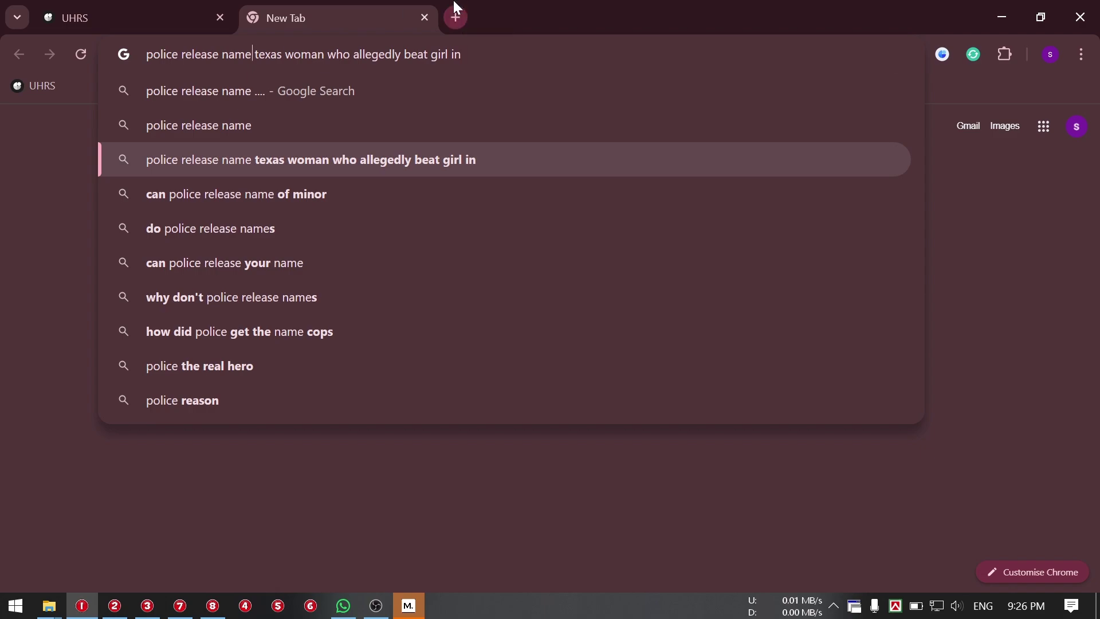
pyautogui.write('....')
# Step: Compare the query with the verification sentence, insert "...." between "beat" and "girl in" for blank B, and run the web search
pyautogui.click(139, 12)
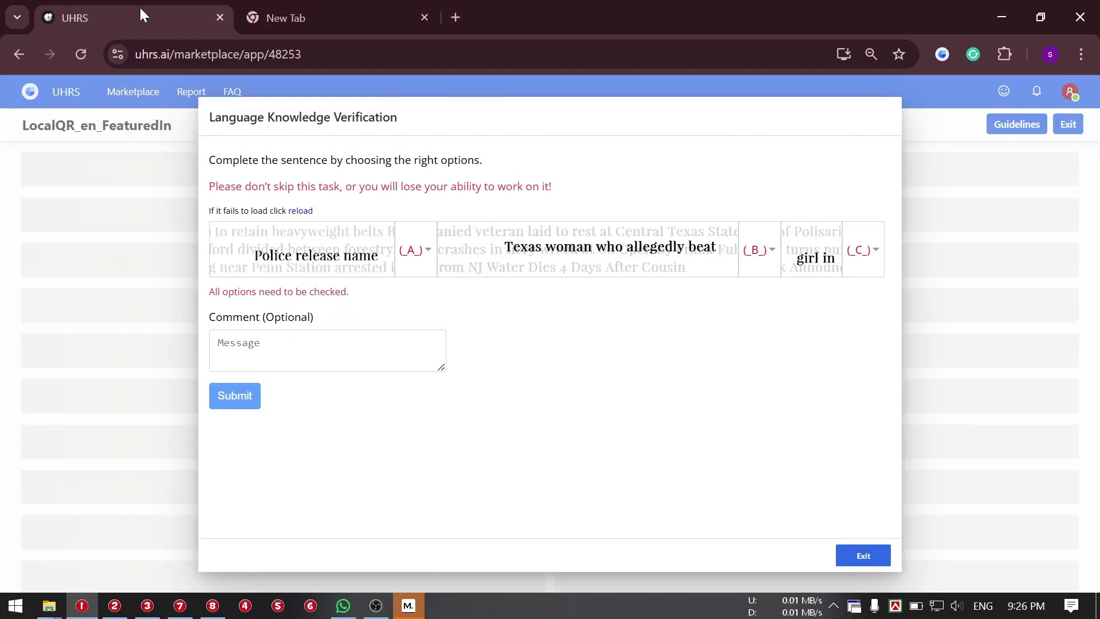
pyautogui.click(341, 11)
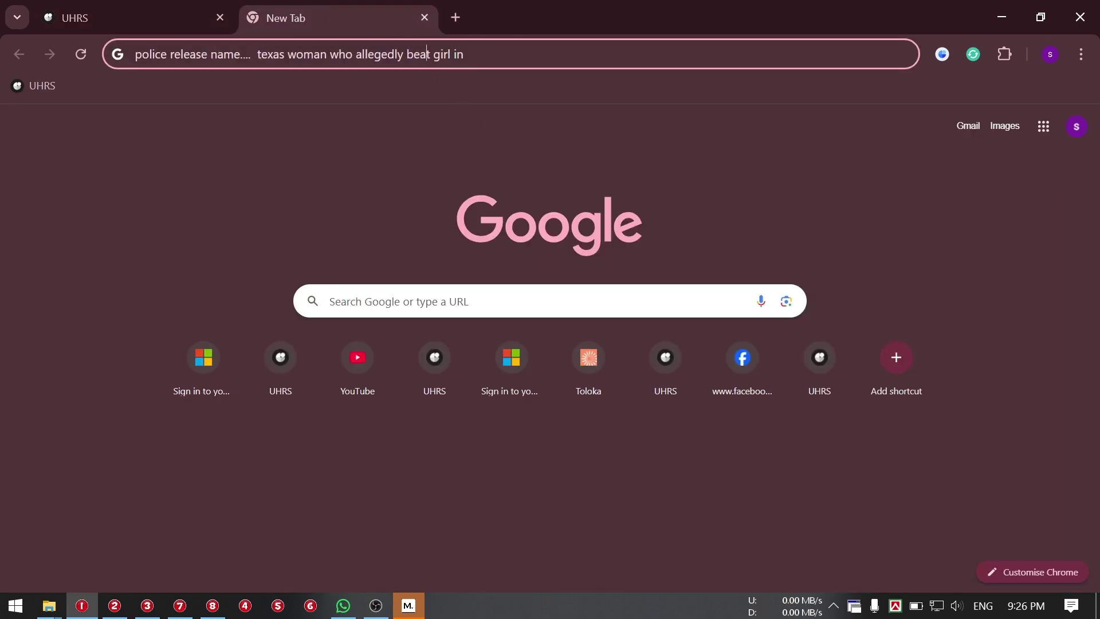
pyautogui.press('Left')
pyautogui.press('Left')
pyautogui.press('Left')
pyautogui.press('Left')
pyautogui.press('Left')
pyautogui.press('Left')
pyautogui.press('Left')
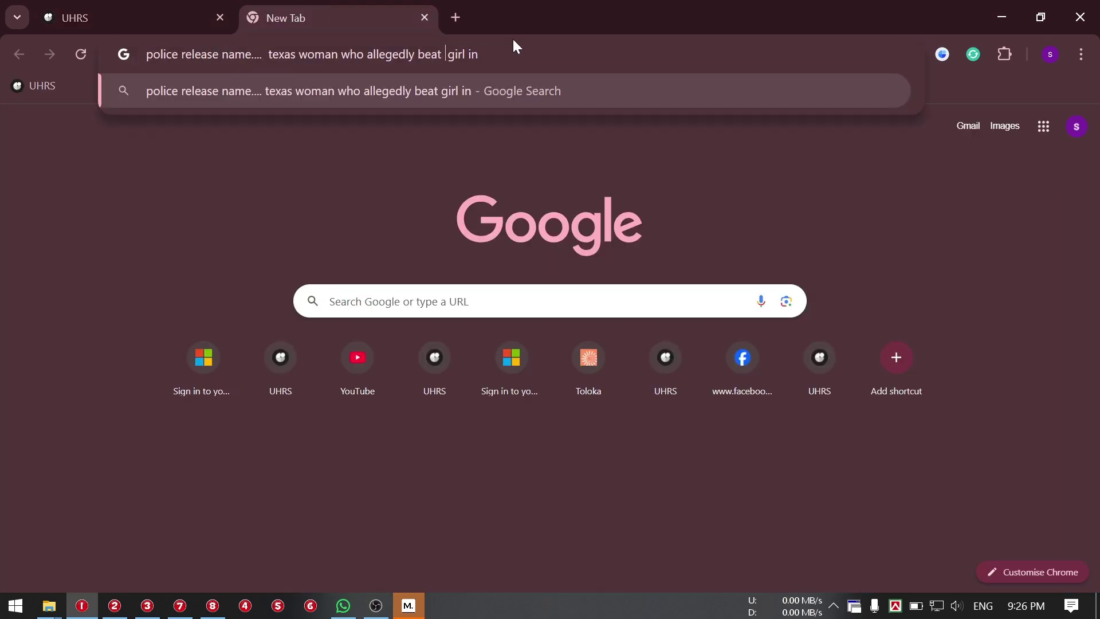
pyautogui.write('....')
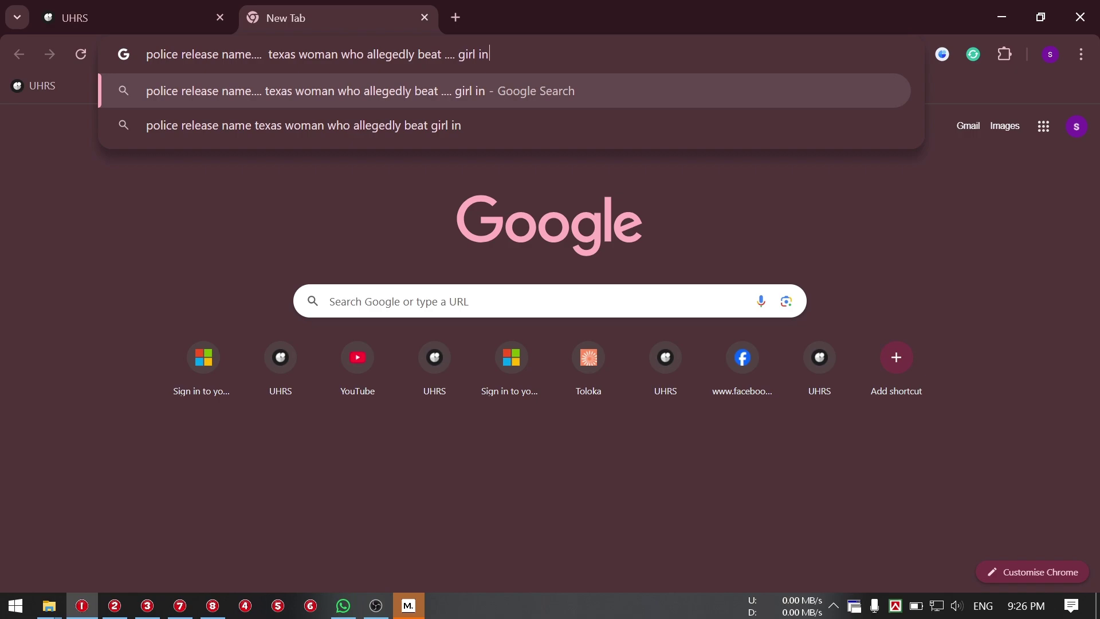
pyautogui.press('Return')
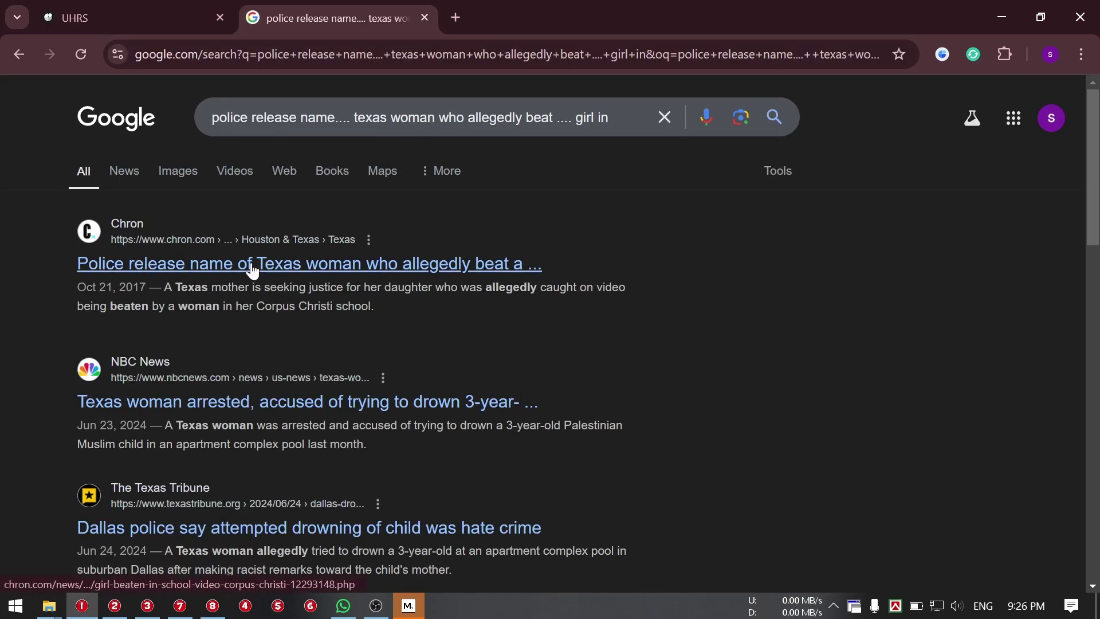
# Step: Choose "of" for blank A of the verification sentence, following the Chron headline in the search results
pyautogui.click(110, 17)
pyautogui.click(420, 249)
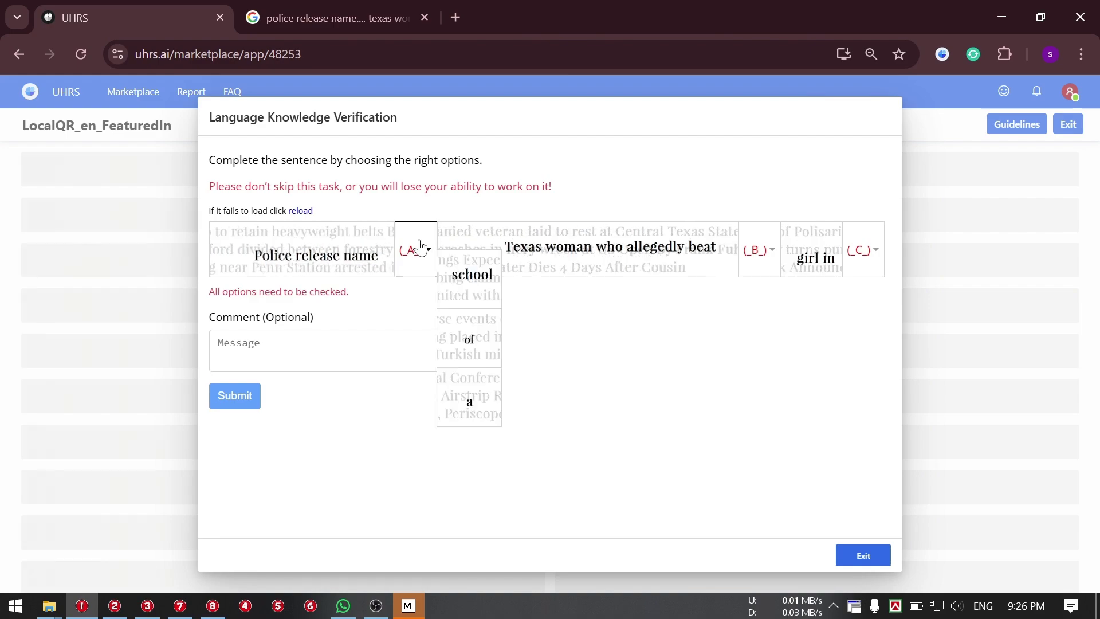
pyautogui.click(467, 340)
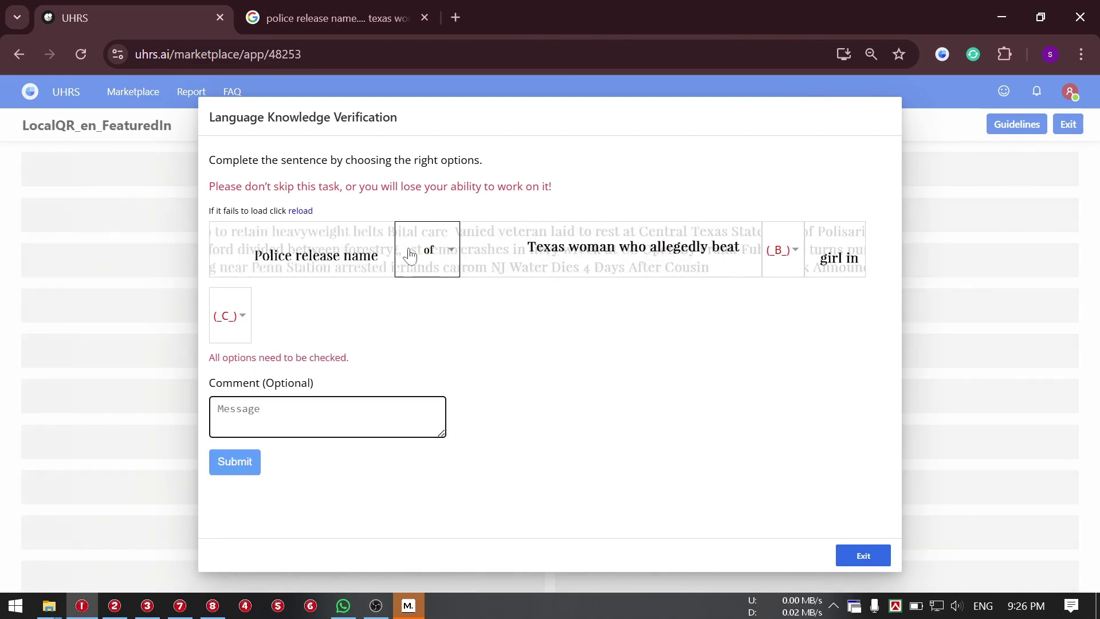
# Step: Check the Chron headline's wording after "allegedly beat" against the sentence and choose "a" for blank B
pyautogui.click(329, 18)
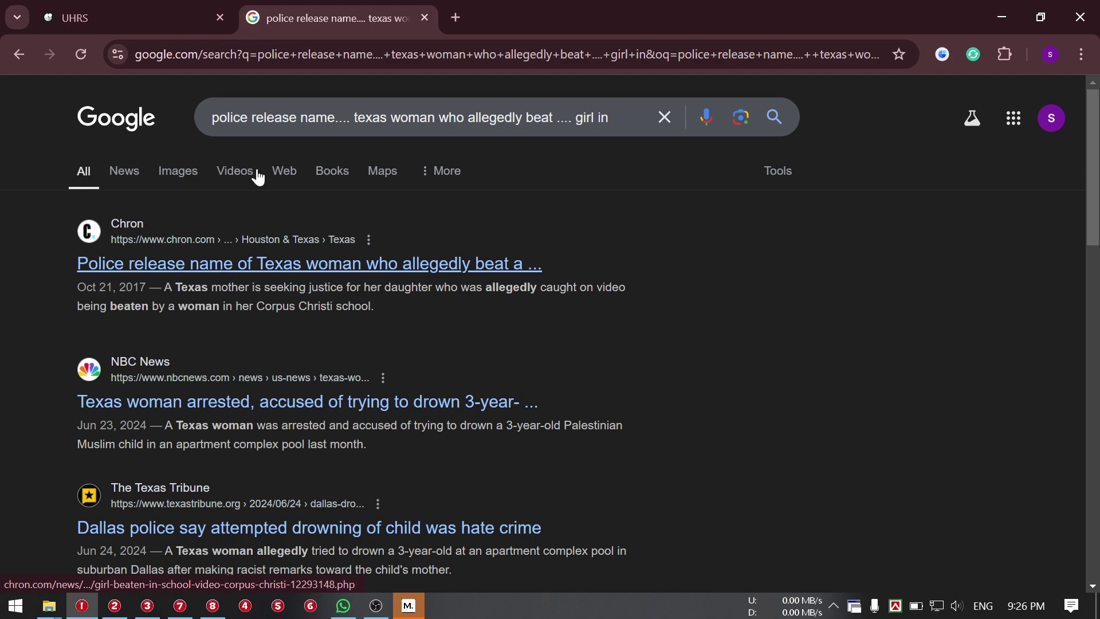
pyautogui.click(135, 18)
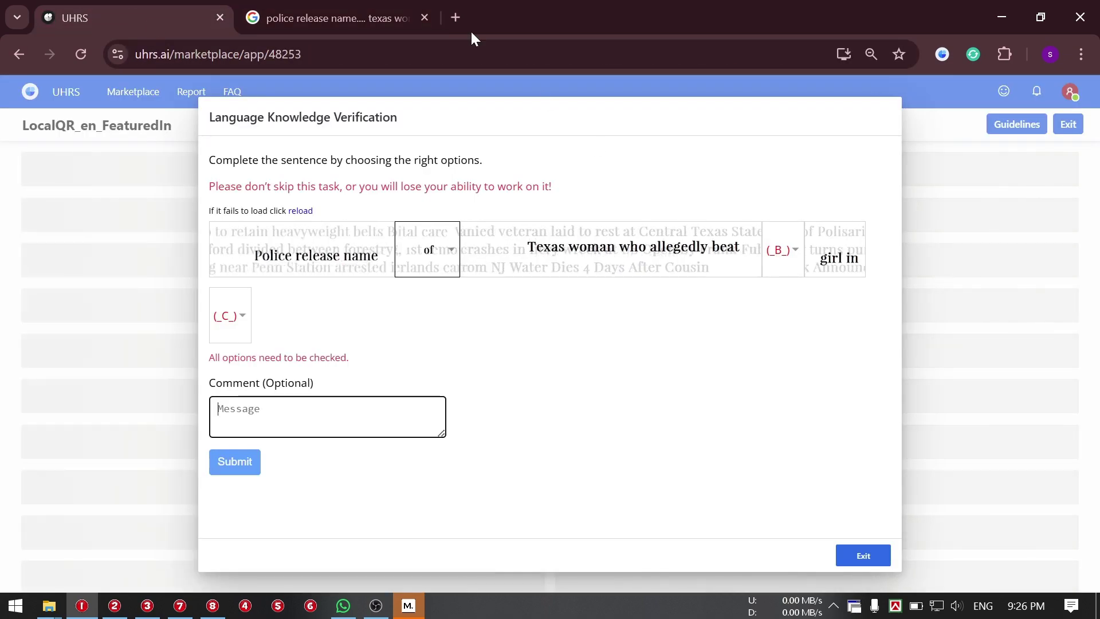
pyautogui.click(353, 16)
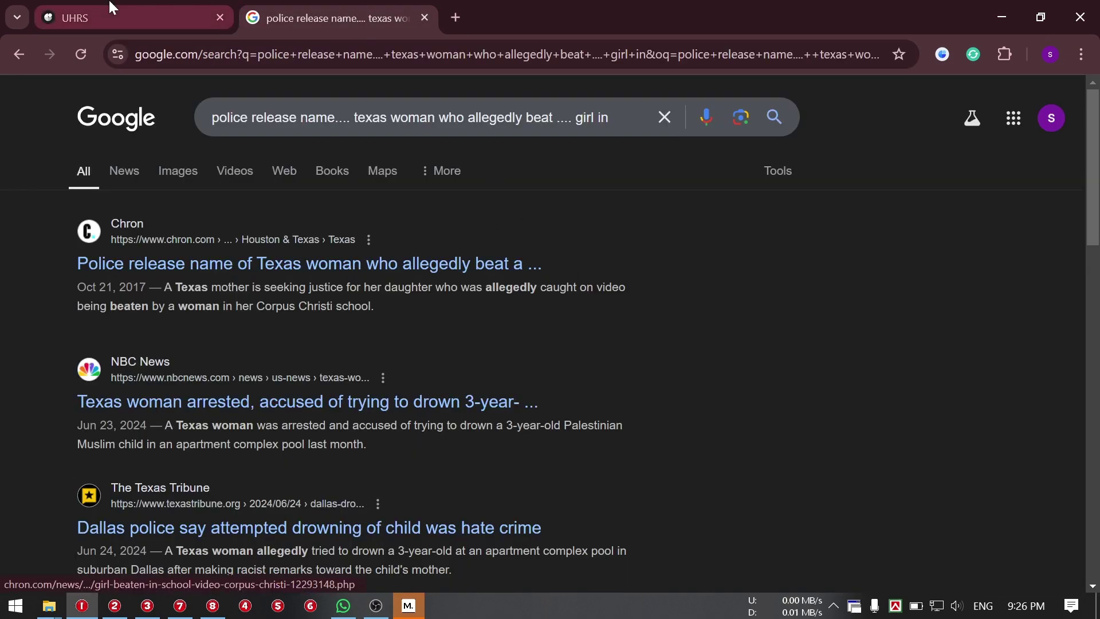
pyautogui.click(96, 15)
pyautogui.click(777, 258)
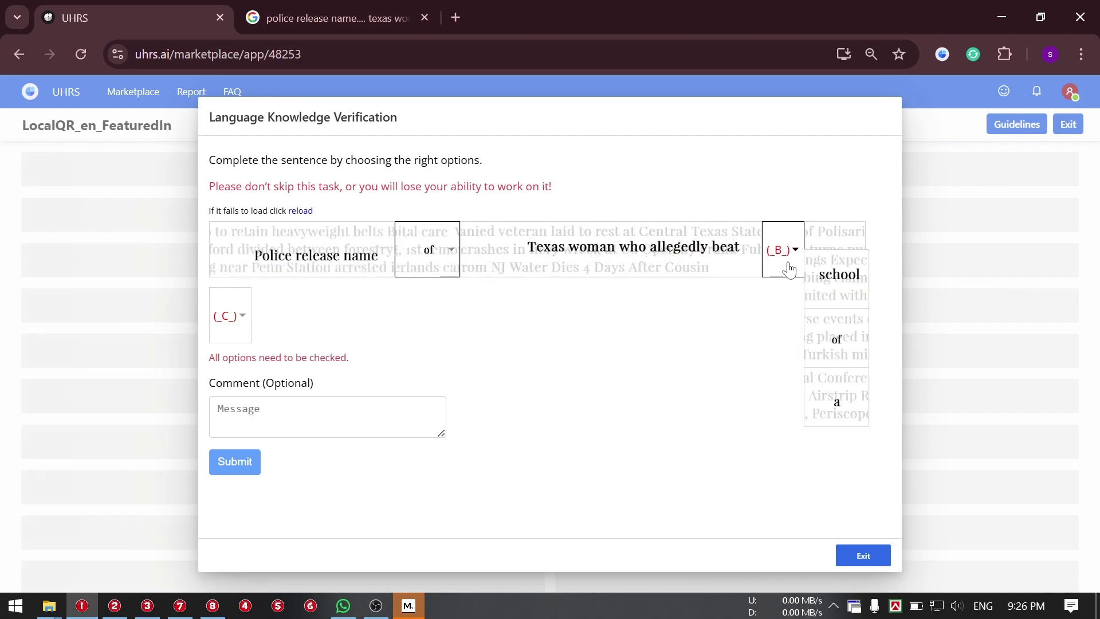
pyautogui.click(834, 391)
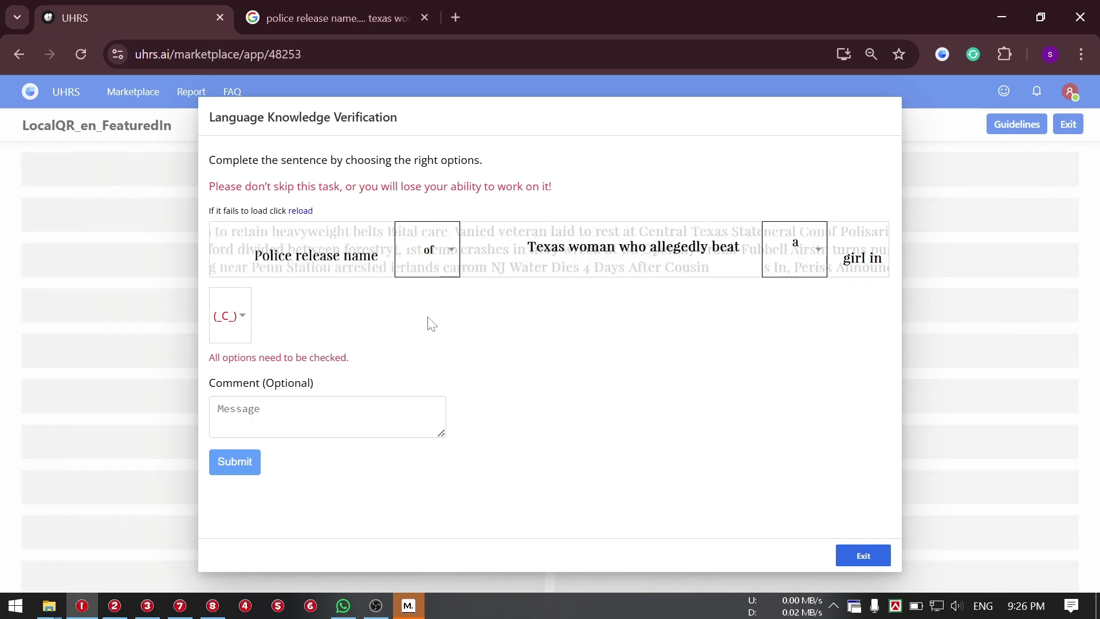
# Step: Choose "school" for blank C and submit the language verification
pyautogui.click(239, 317)
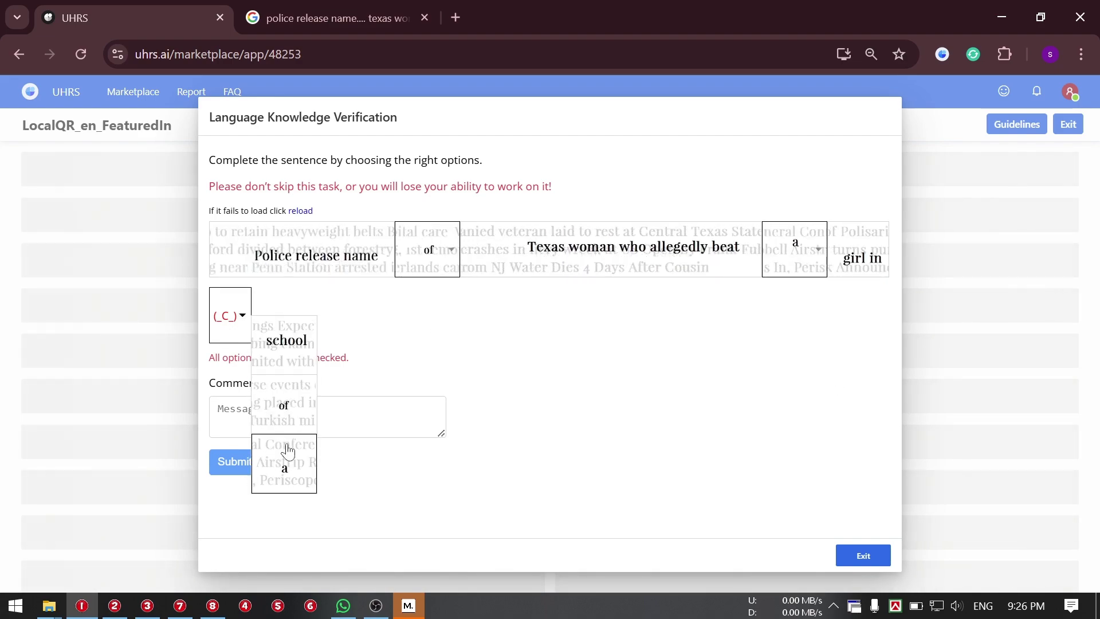
pyautogui.click(288, 344)
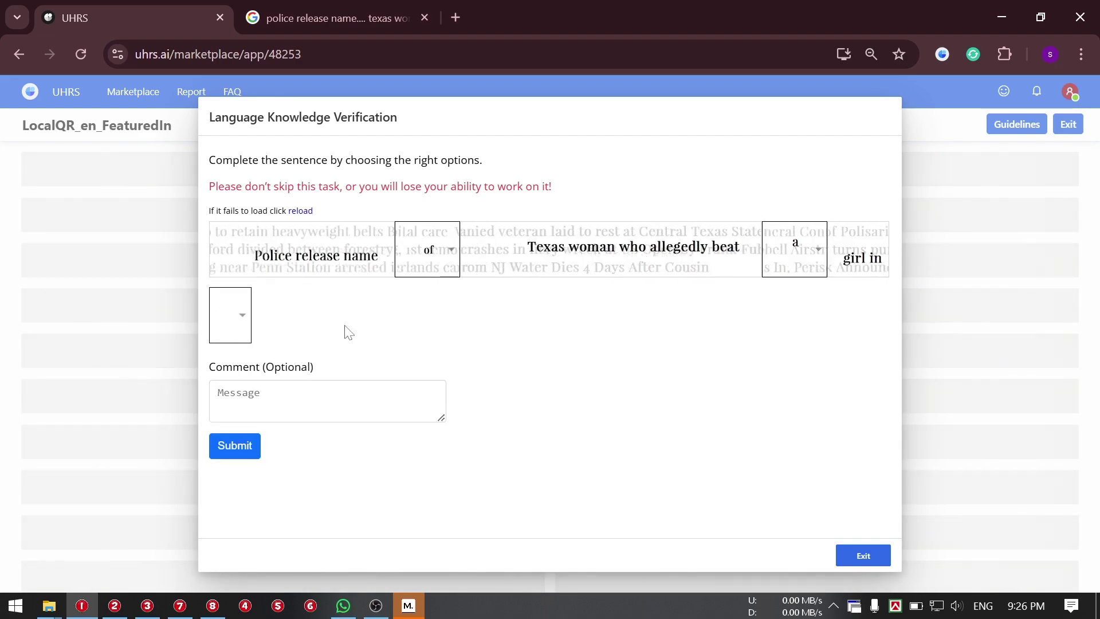
pyautogui.click(234, 448)
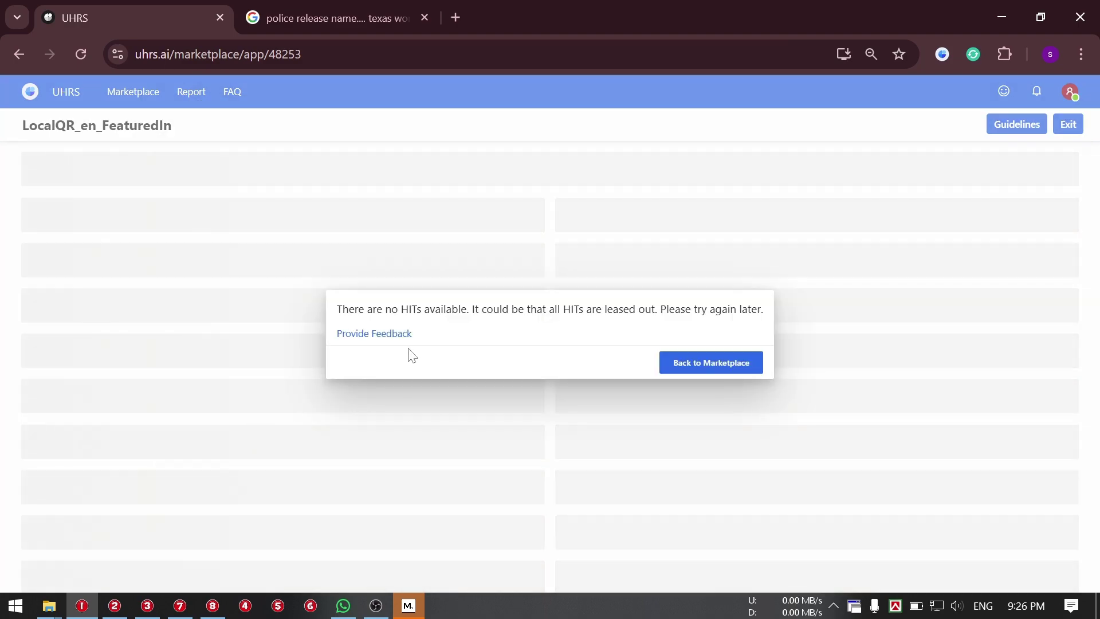
# Step: Return to the marketplace, try to start the "Find the phone number of a business" task, and go back to the marketplace
pyautogui.tripleClick(445, 309)
pyautogui.click(717, 362)
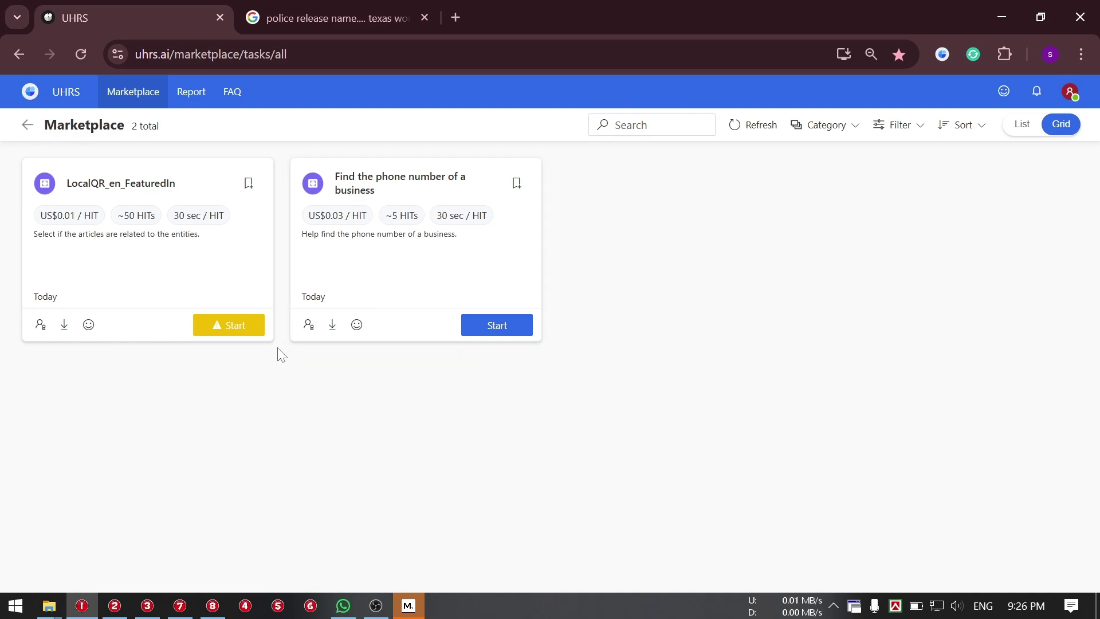
pyautogui.click(496, 325)
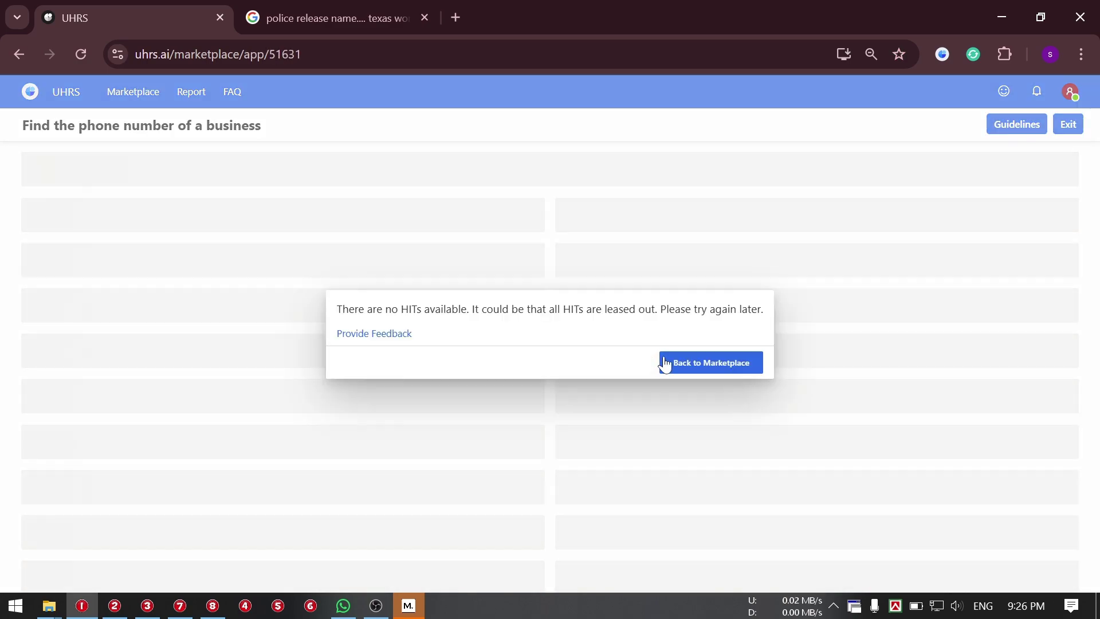
pyautogui.click(691, 367)
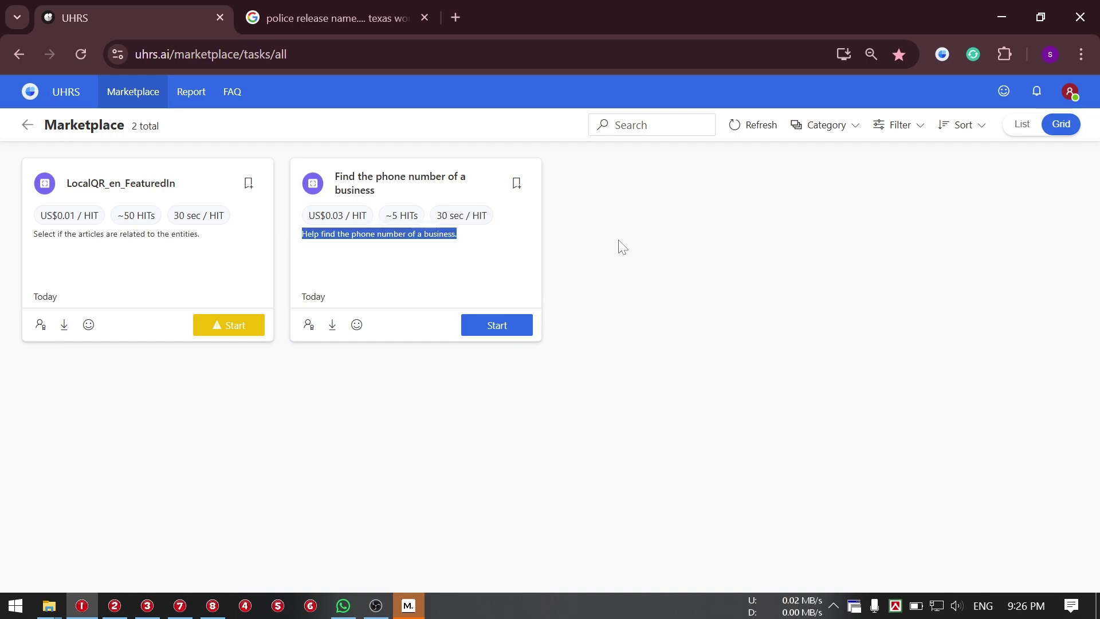